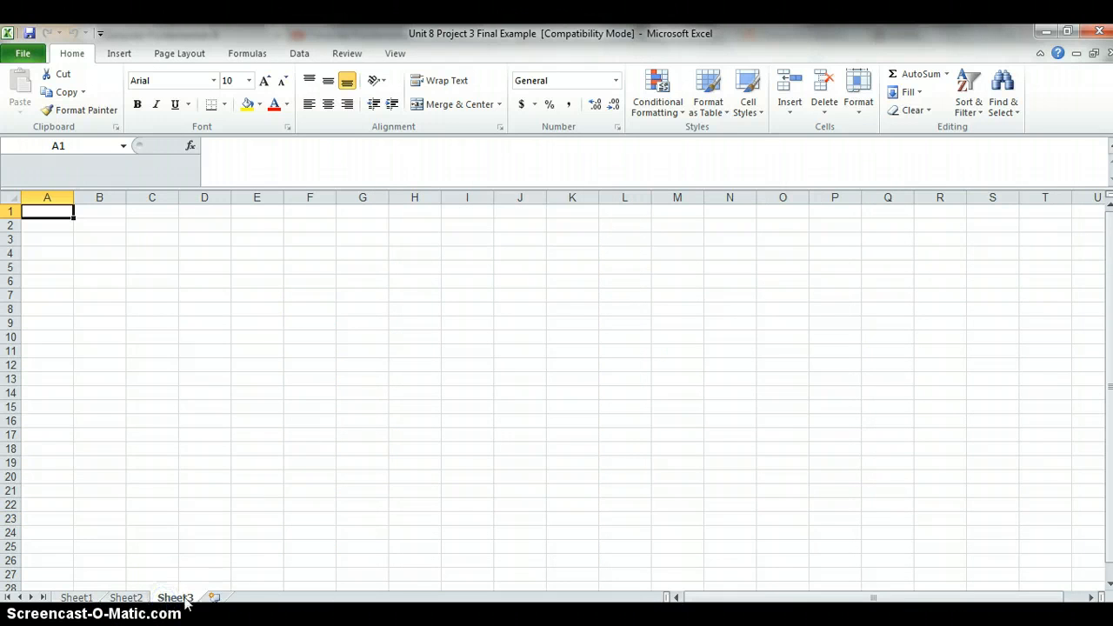
# - Add a fourth worksheet to the workbook and rename Sheet1 as Source Data
pyautogui.click(216, 598)
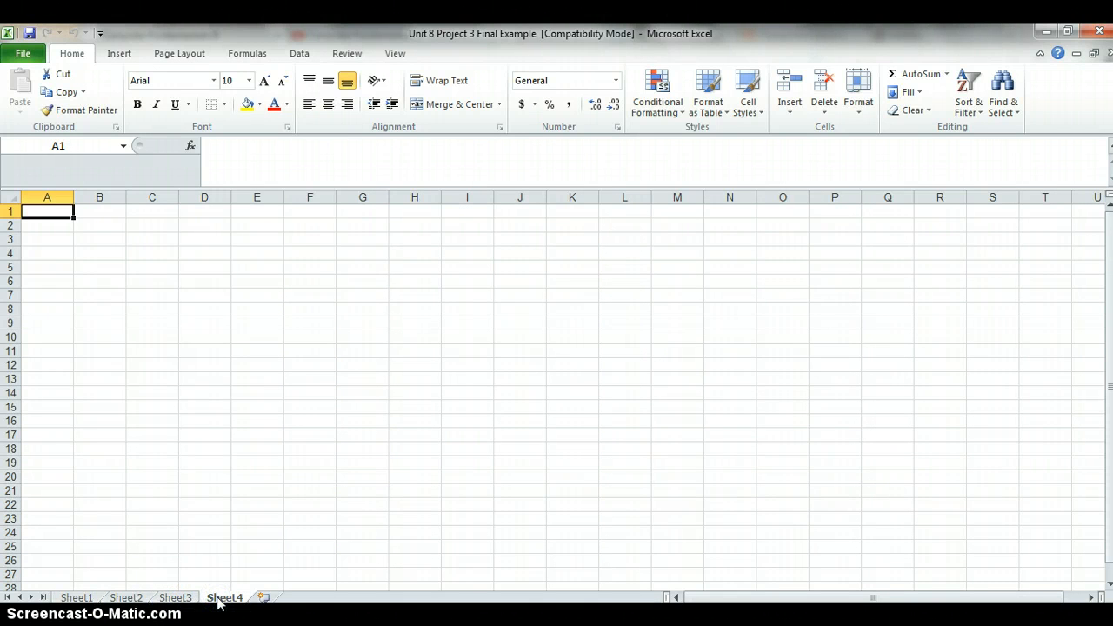
pyautogui.click(76, 598)
pyautogui.click(88, 599)
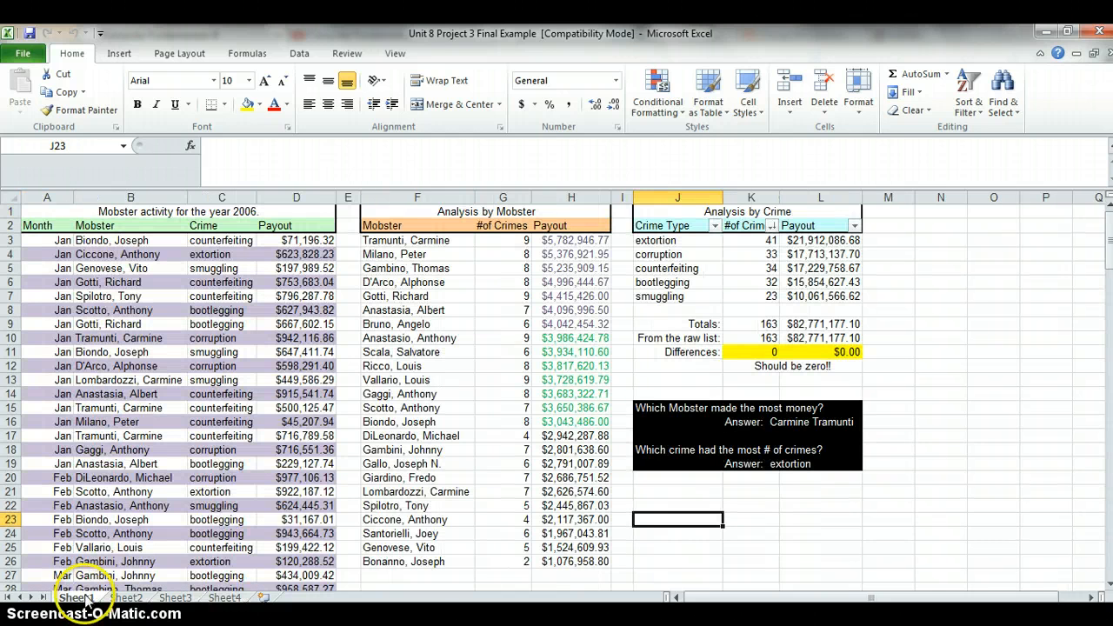
pyautogui.rightClick(88, 600)
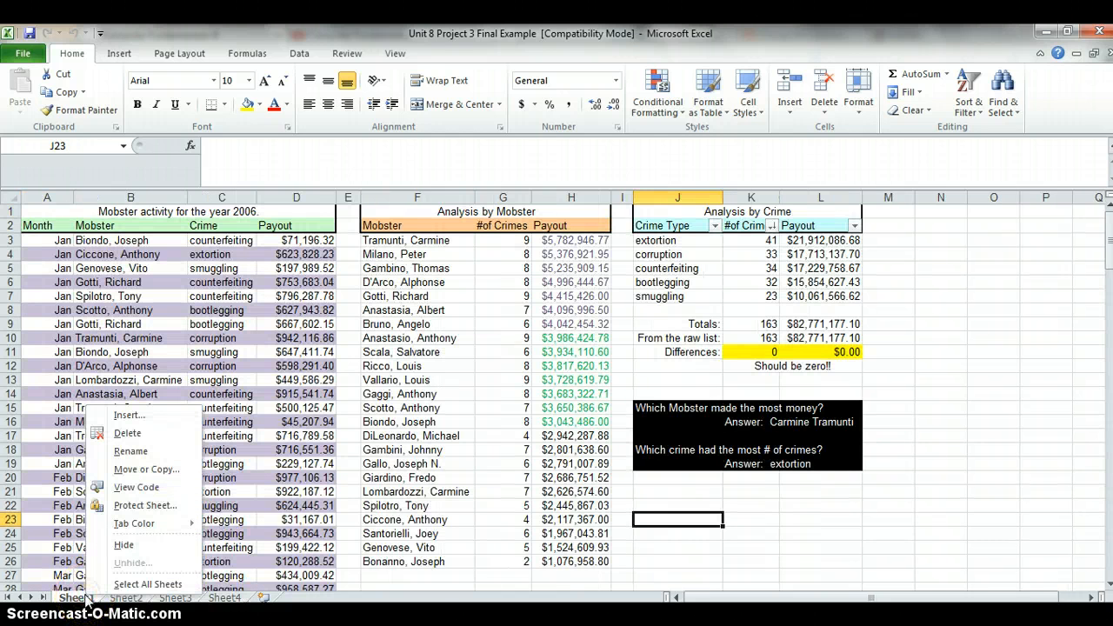
pyautogui.click(144, 453)
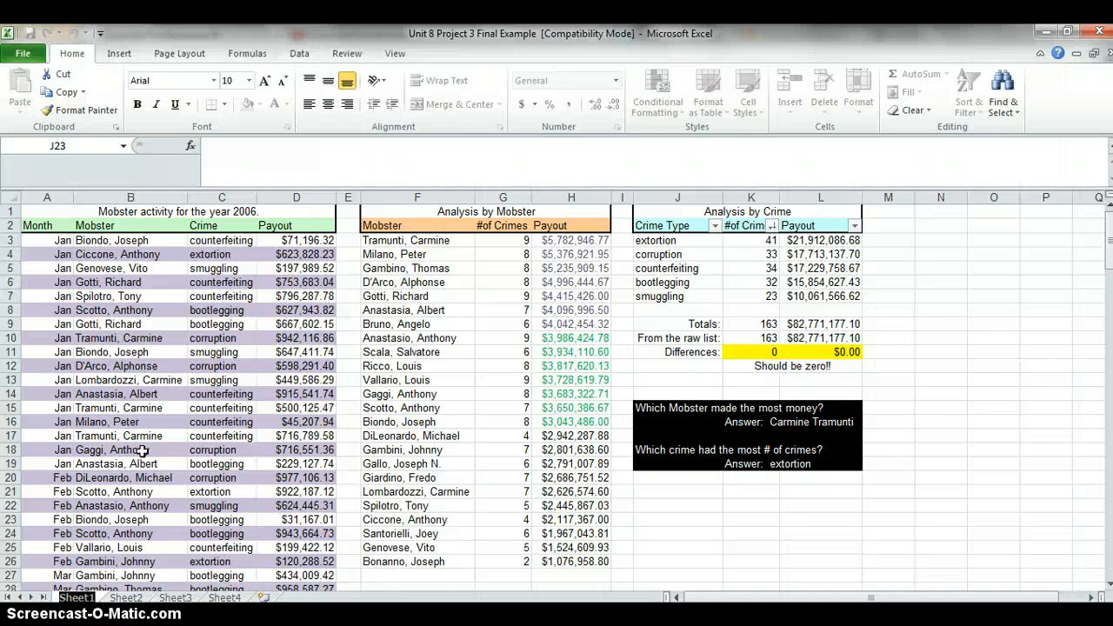
pyautogui.click(87, 596)
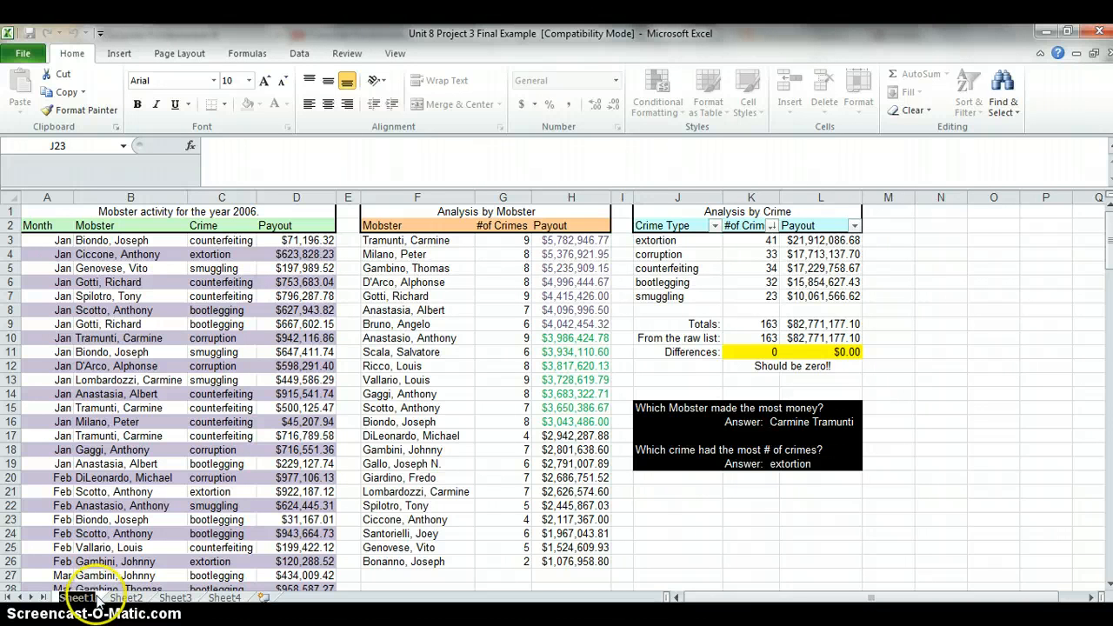
pyautogui.write('Source Dat')
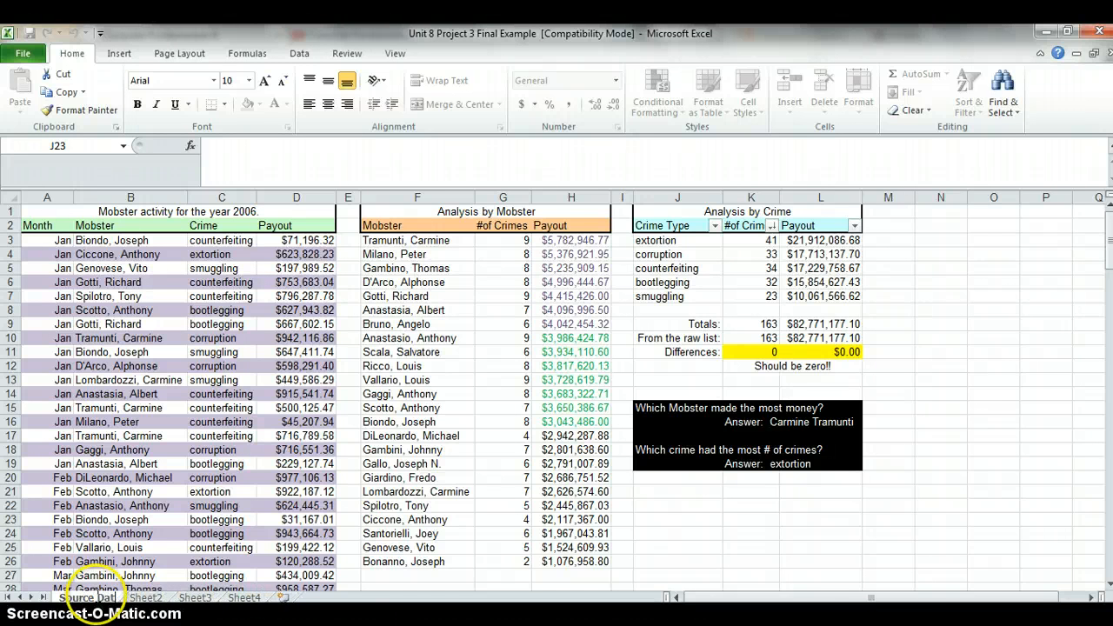
pyautogui.write('a')
# - Rename the second worksheet as By Mobster
pyautogui.click(153, 598)
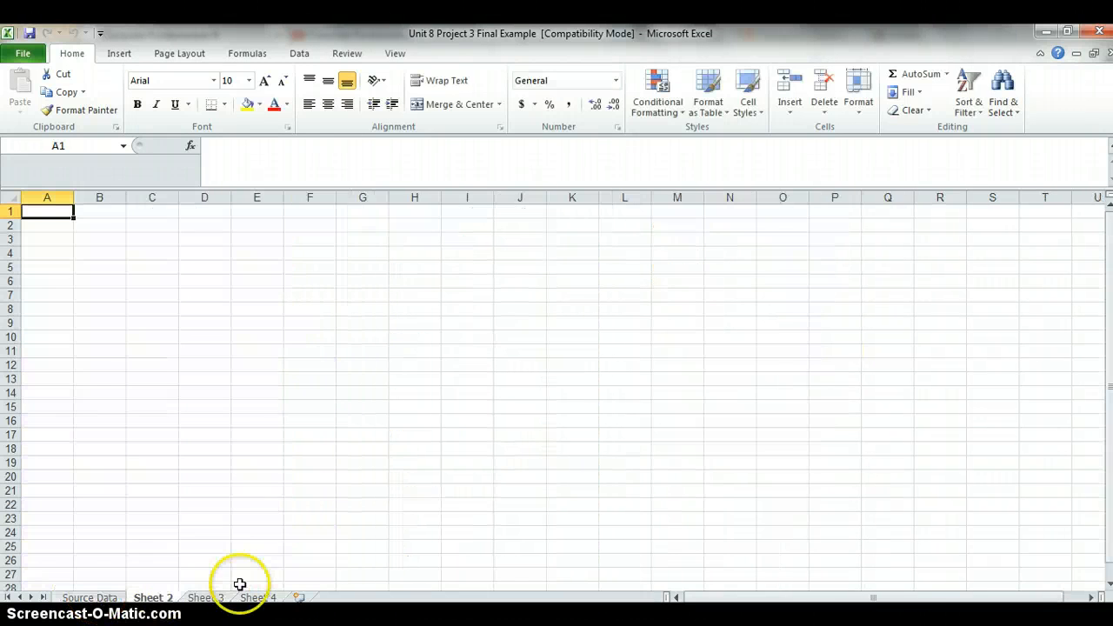
pyautogui.rightClick(165, 603)
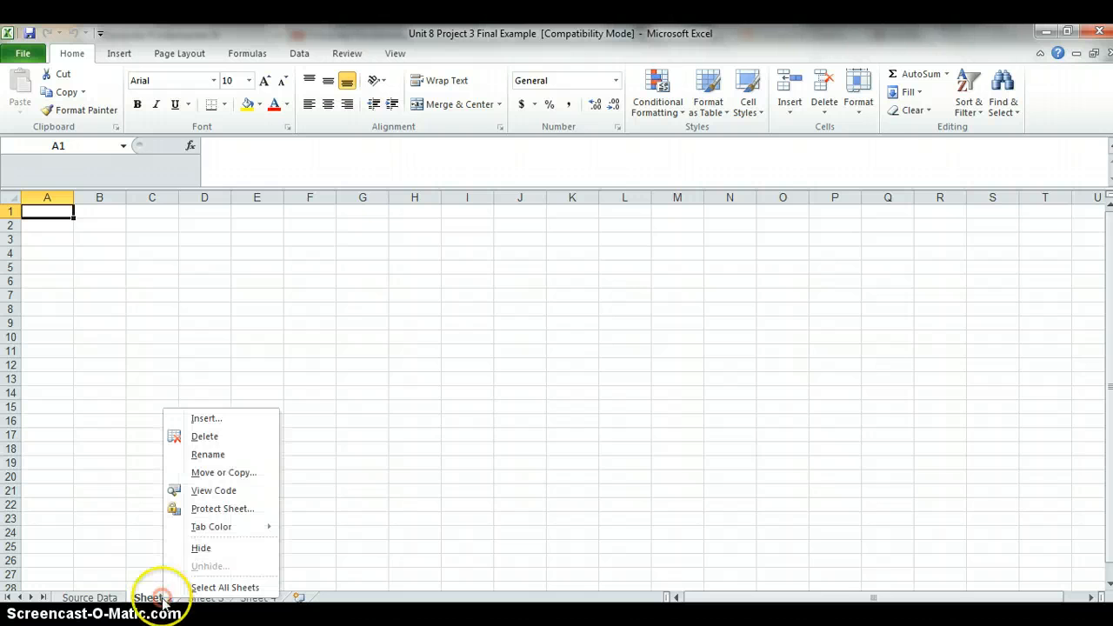
pyautogui.click(211, 454)
pyautogui.write('By')
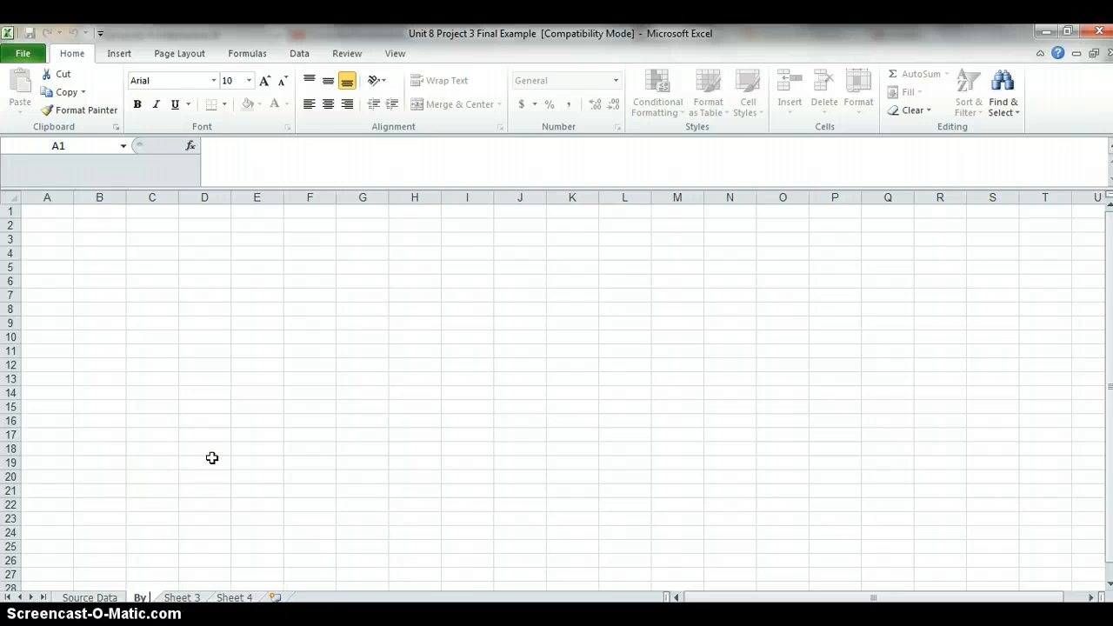
pyautogui.write(' Mobster')
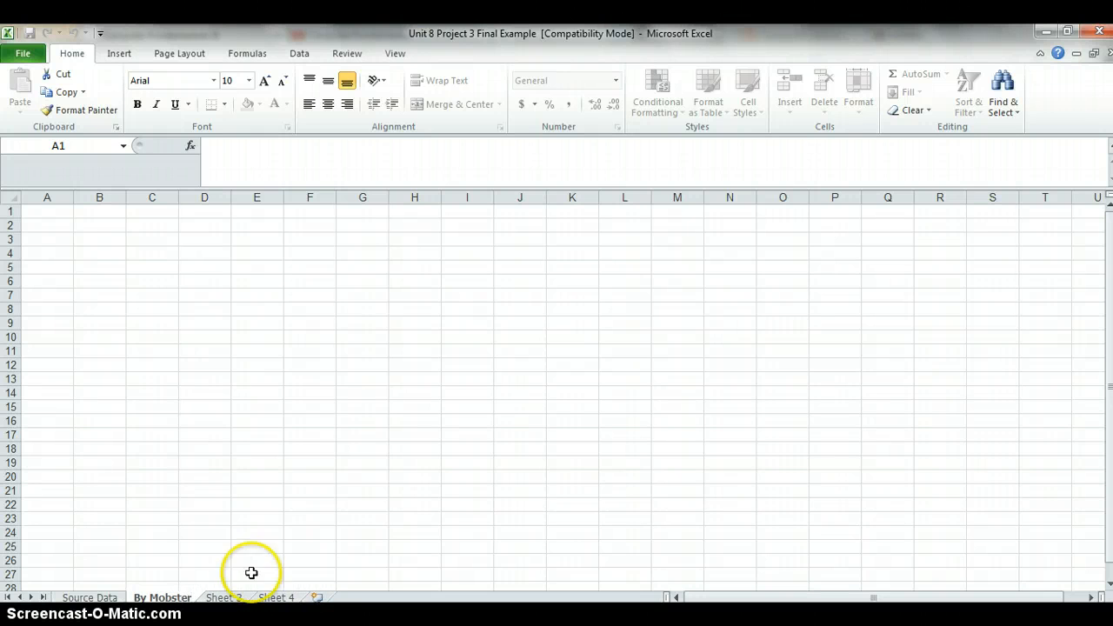
# - Rename the third worksheet as By Activity
pyautogui.rightClick(225, 599)
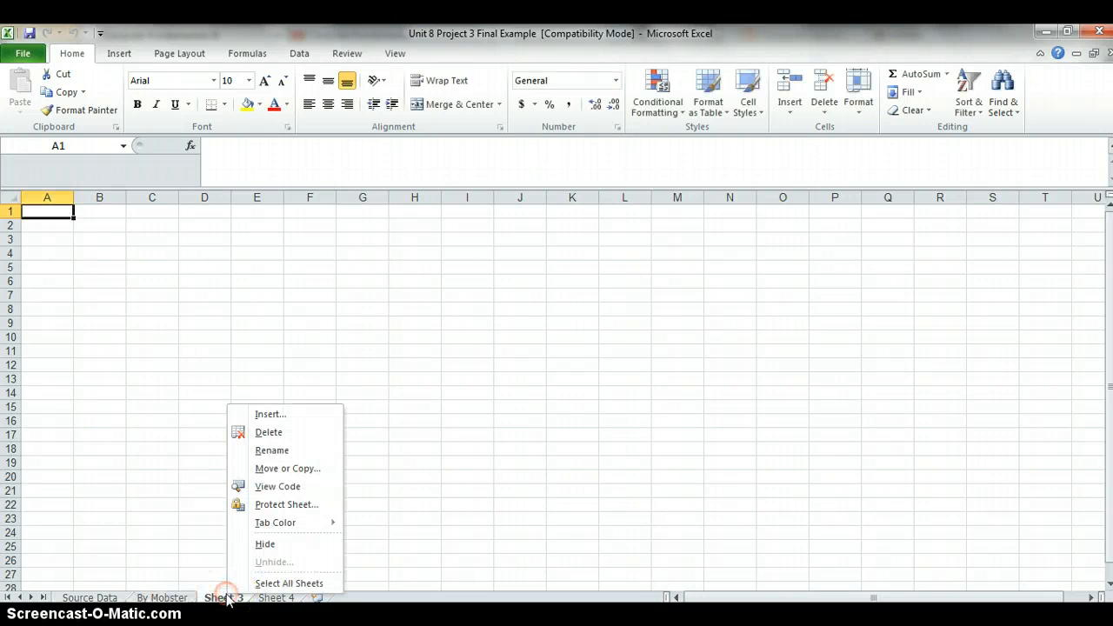
pyautogui.click(277, 450)
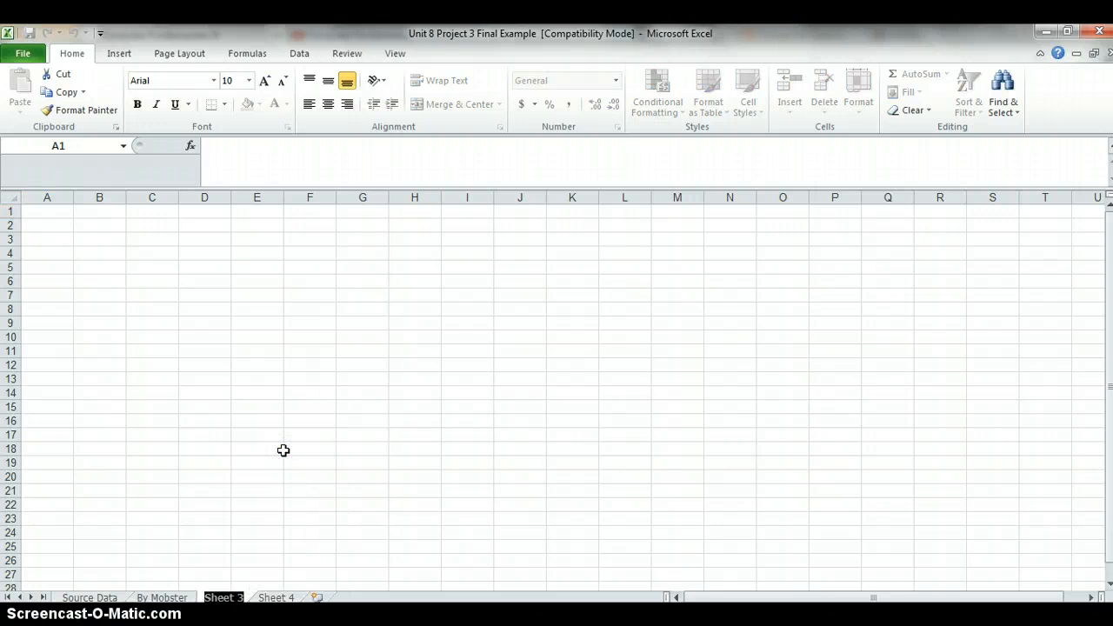
pyautogui.write('By Ad')
pyautogui.write('tivi')
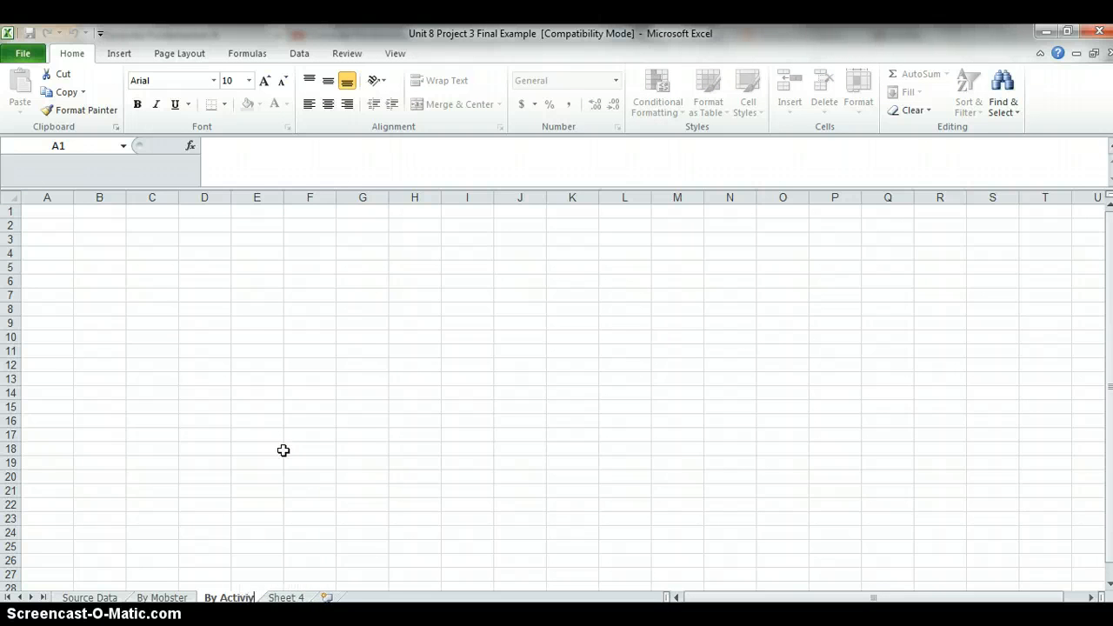
pyautogui.write('ty')
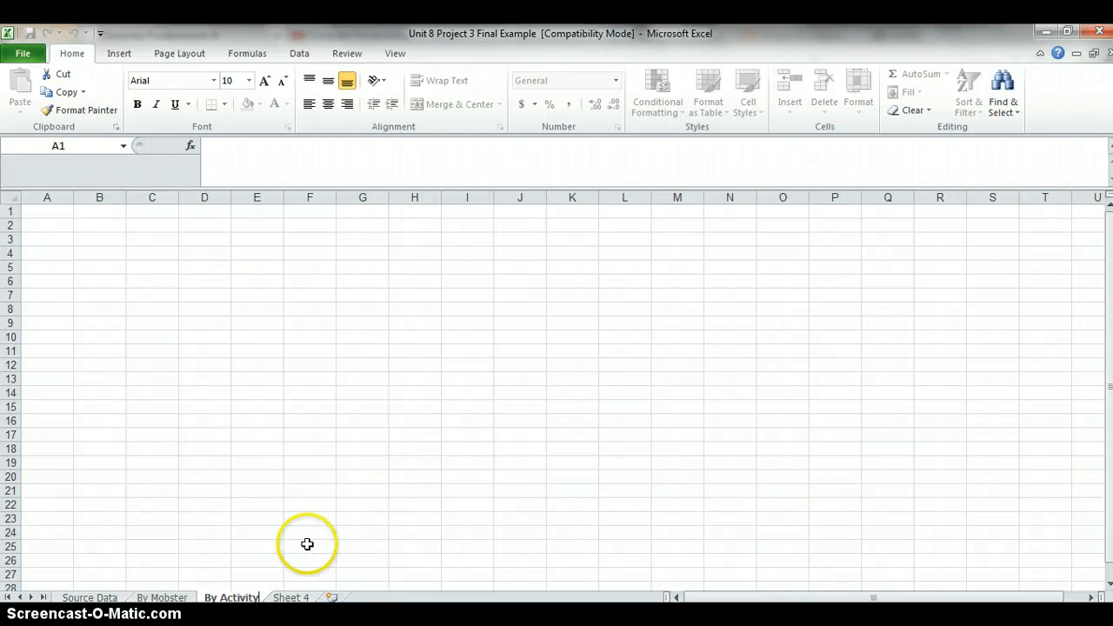
# - Rename the fourth worksheet as Other
pyautogui.click(289, 600)
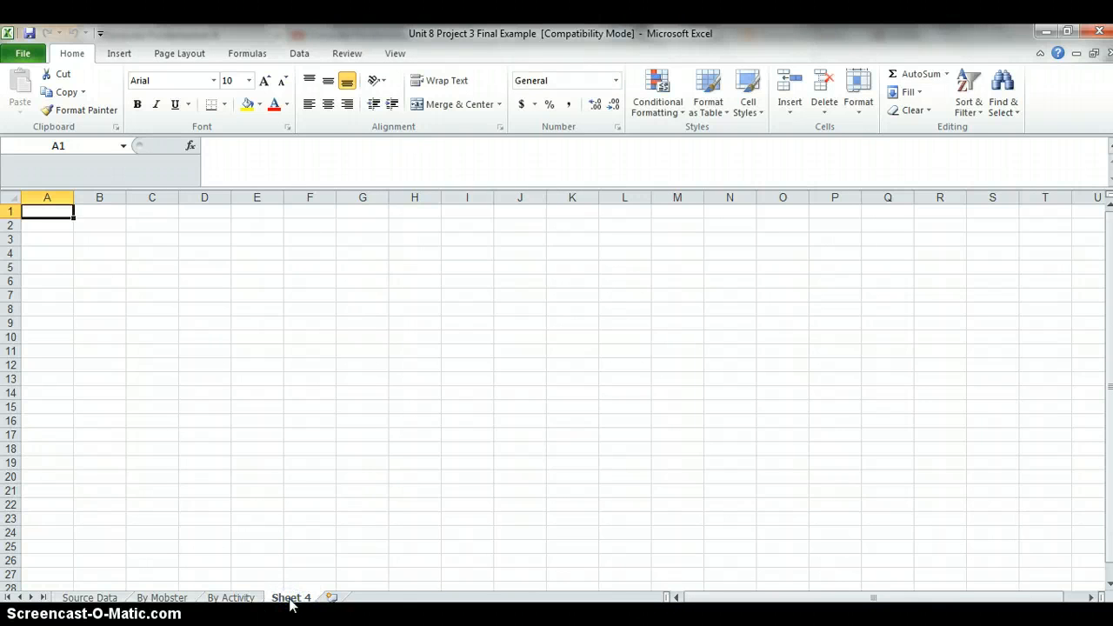
pyautogui.rightClick(289, 604)
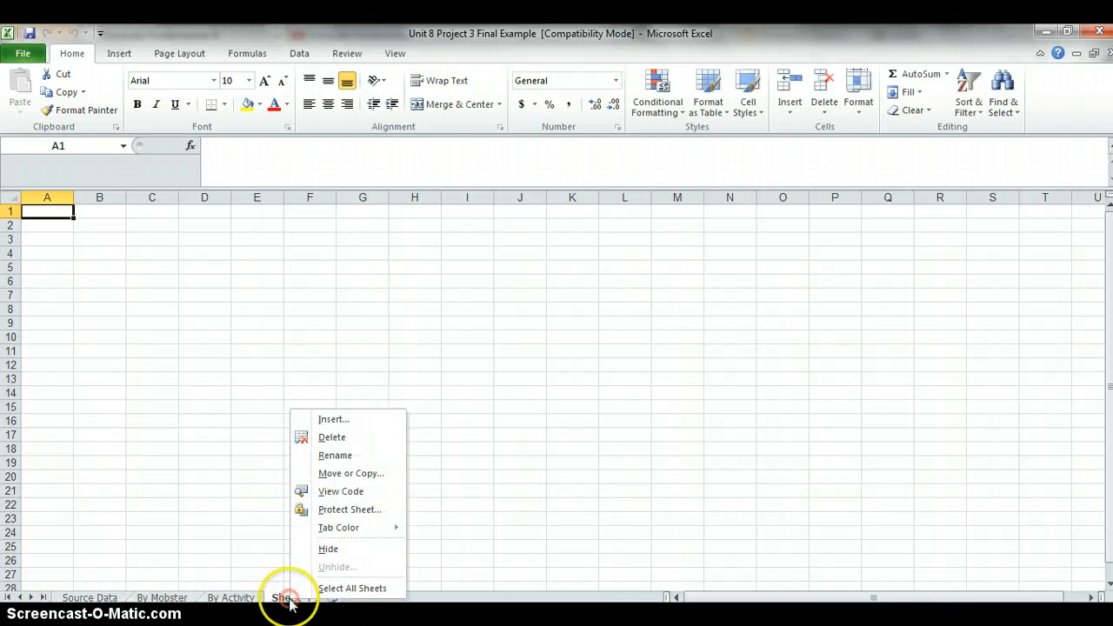
pyautogui.click(357, 453)
pyautogui.write('Other')
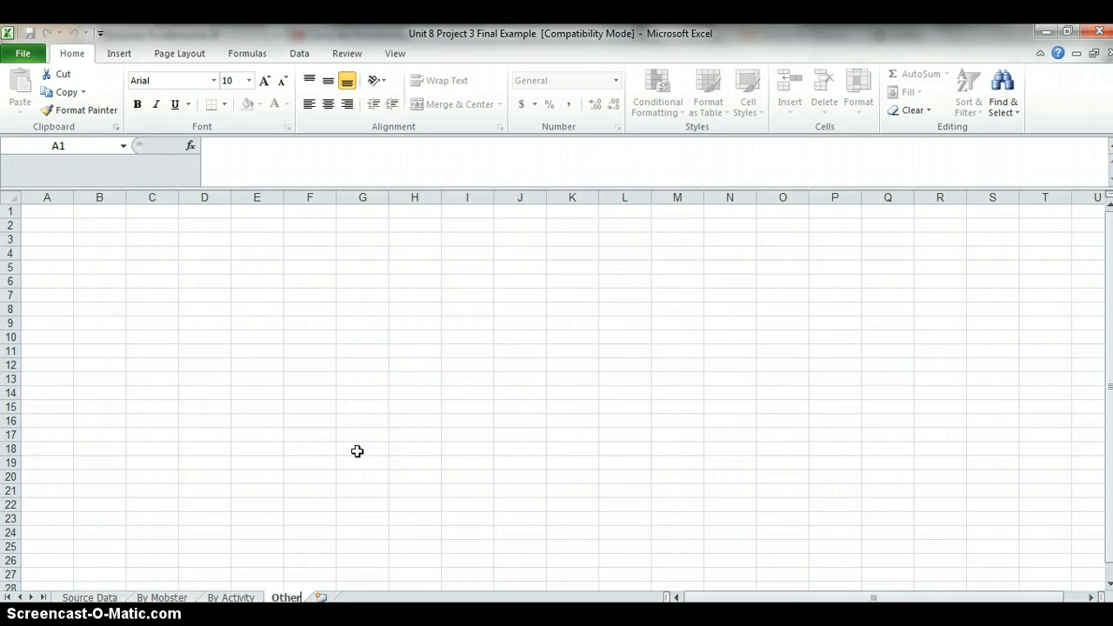
pyautogui.click(125, 510)
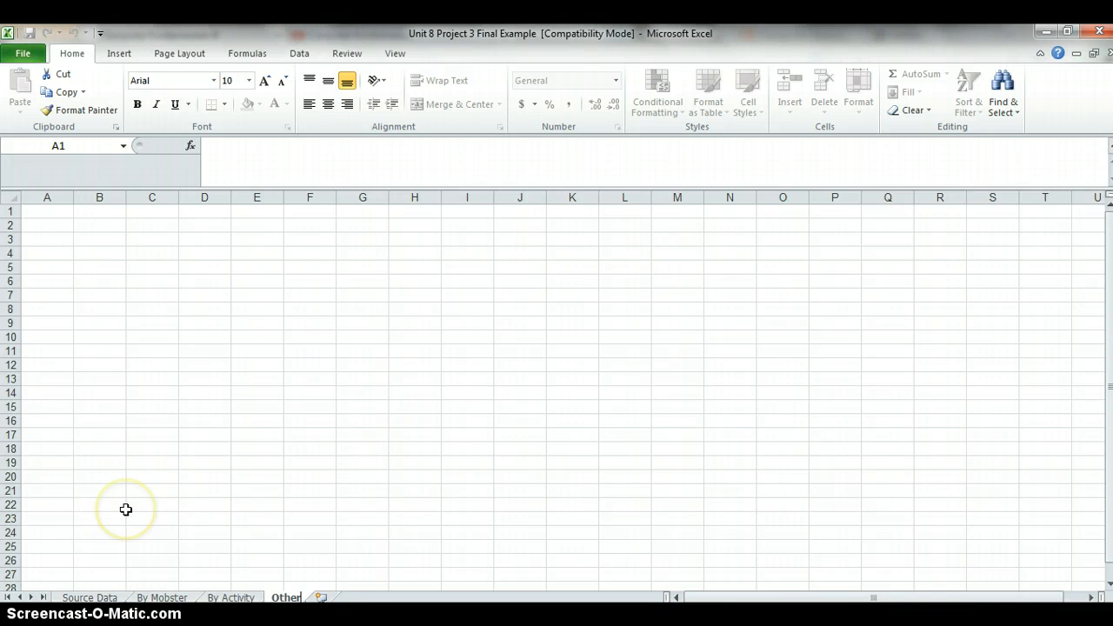
# - Move the Analysis by Mobster table (F1:H26) from the Source Data sheet to cell A1 of the By Mobster sheet
pyautogui.click(90, 599)
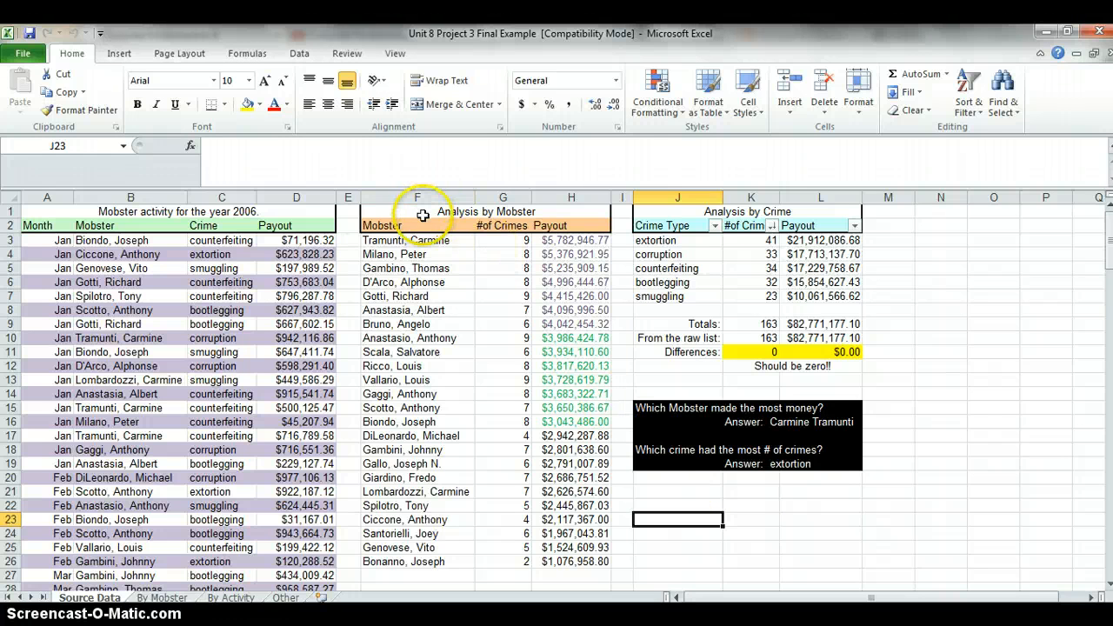
pyautogui.click(489, 216)
pyautogui.moveTo(490, 217); pyautogui.dragTo(551, 562)
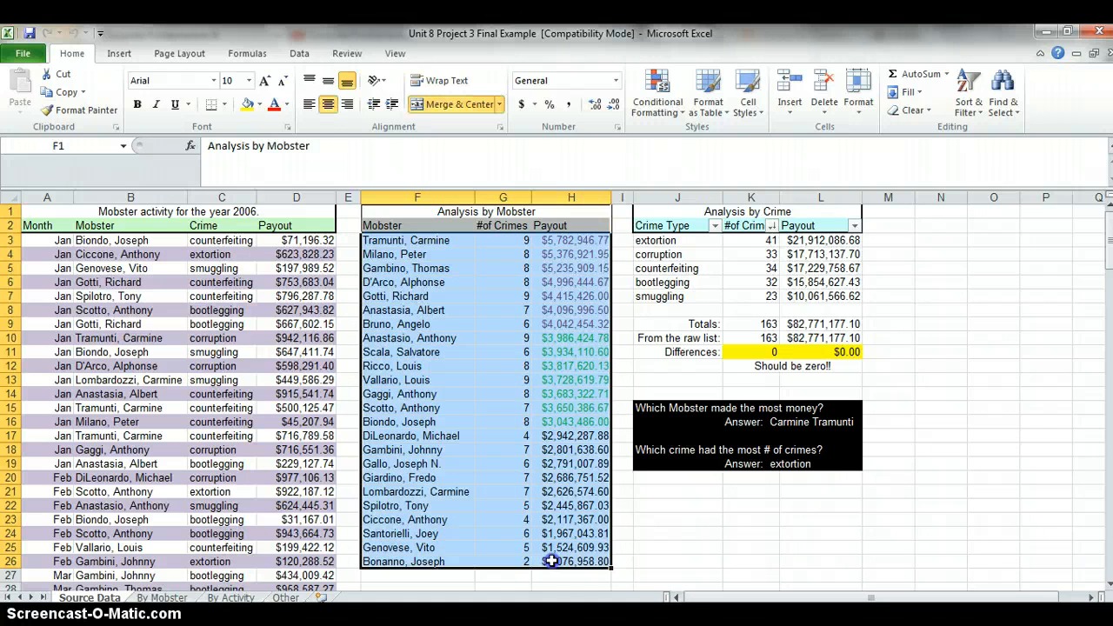
pyautogui.rightClick(484, 492)
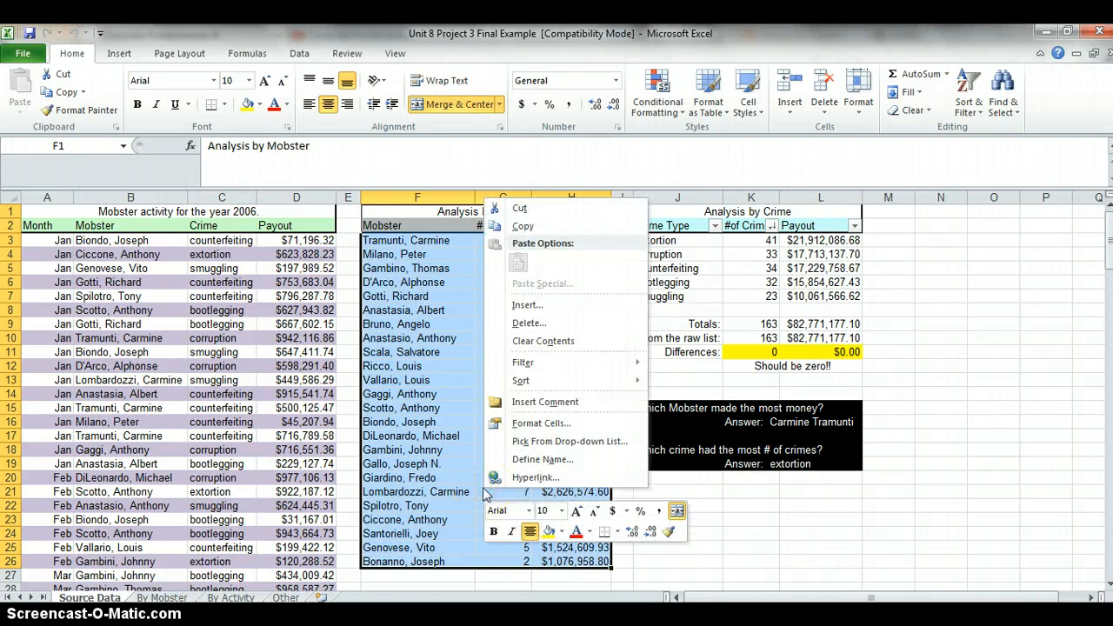
pyautogui.click(522, 226)
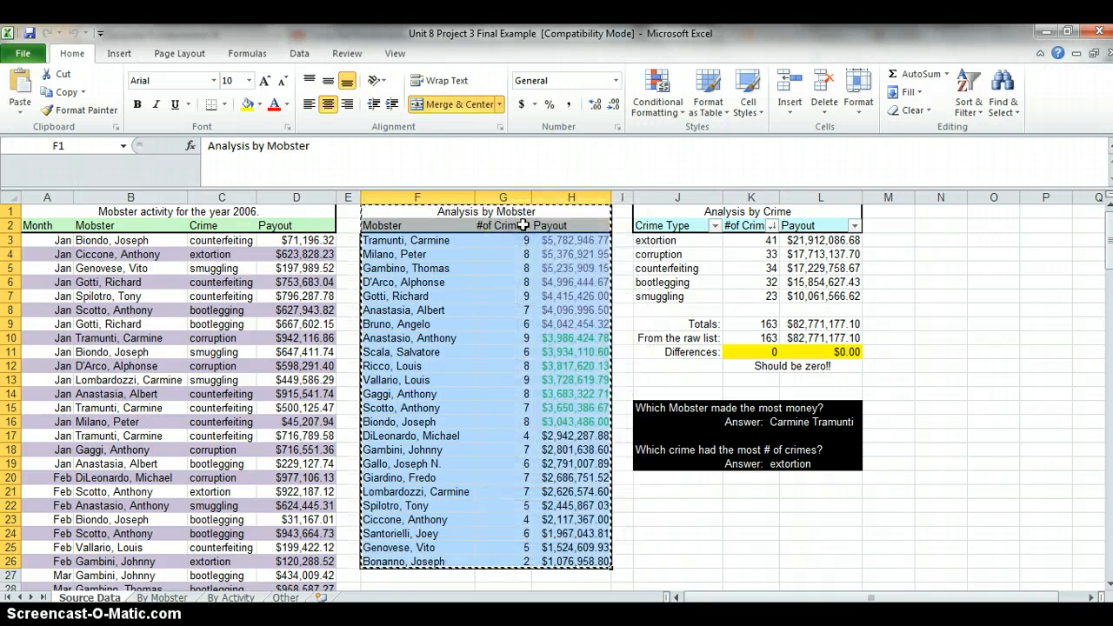
pyautogui.rightClick(485, 268)
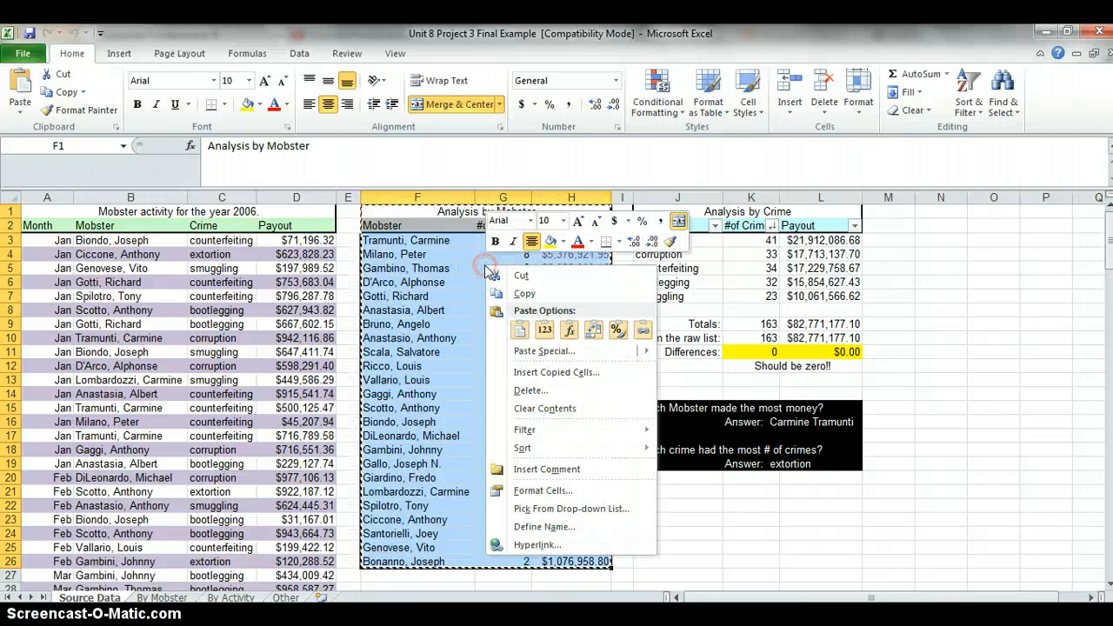
pyautogui.click(514, 273)
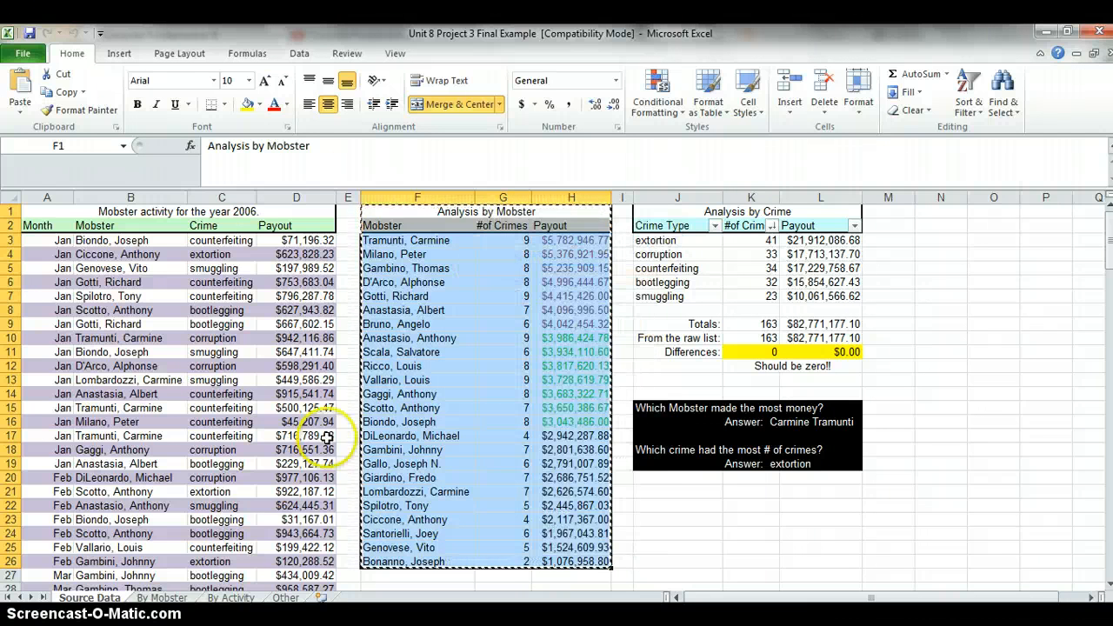
pyautogui.click(165, 598)
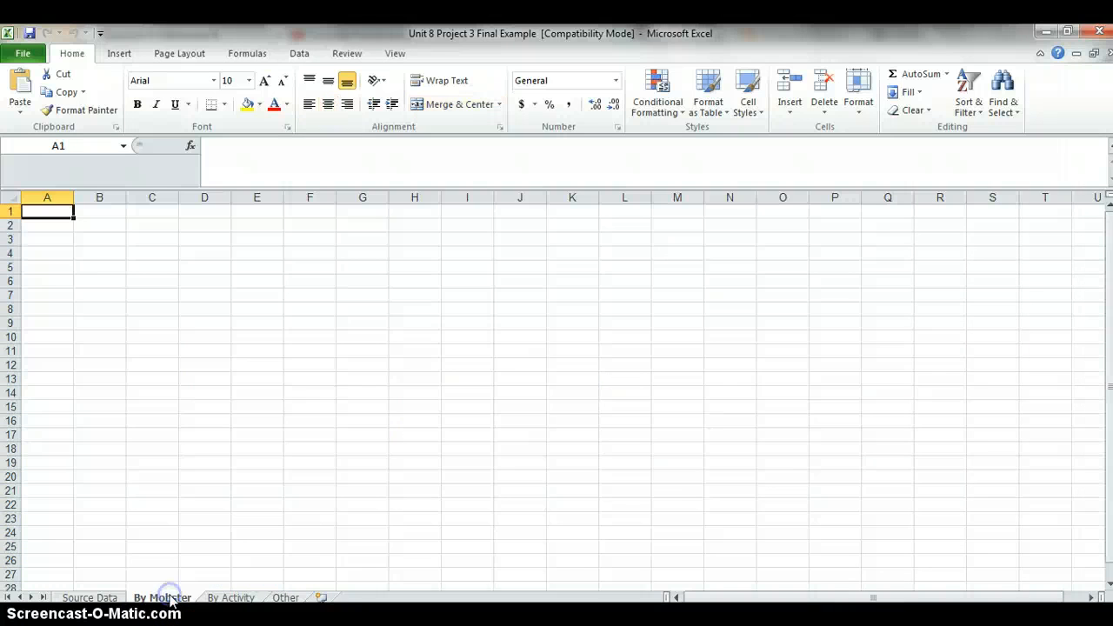
pyautogui.click(55, 213)
pyautogui.rightClick(55, 213)
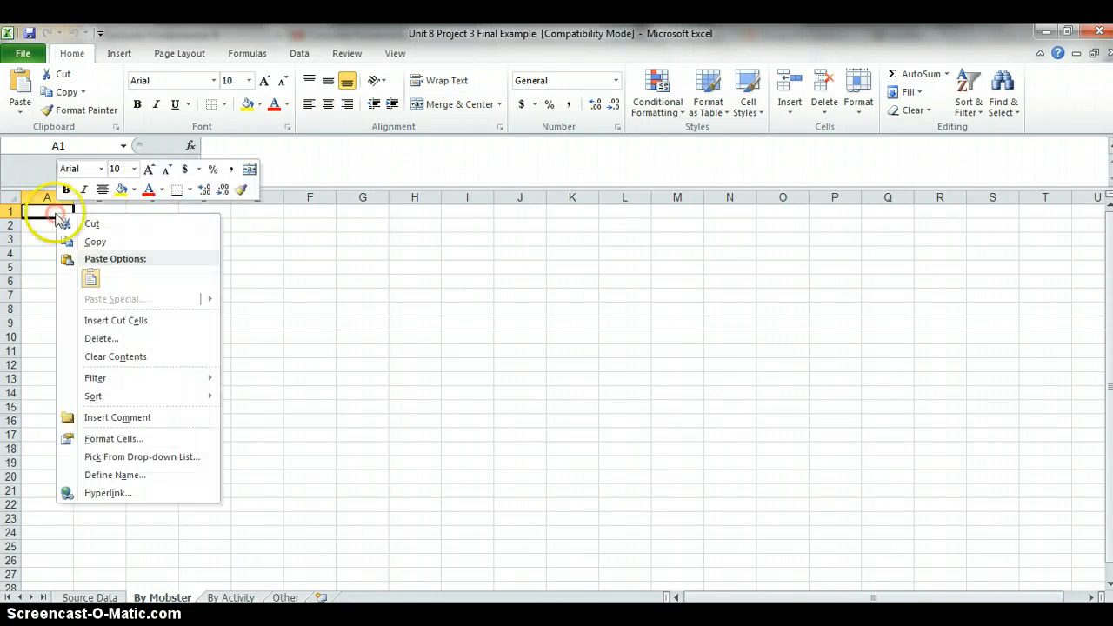
pyautogui.click(92, 279)
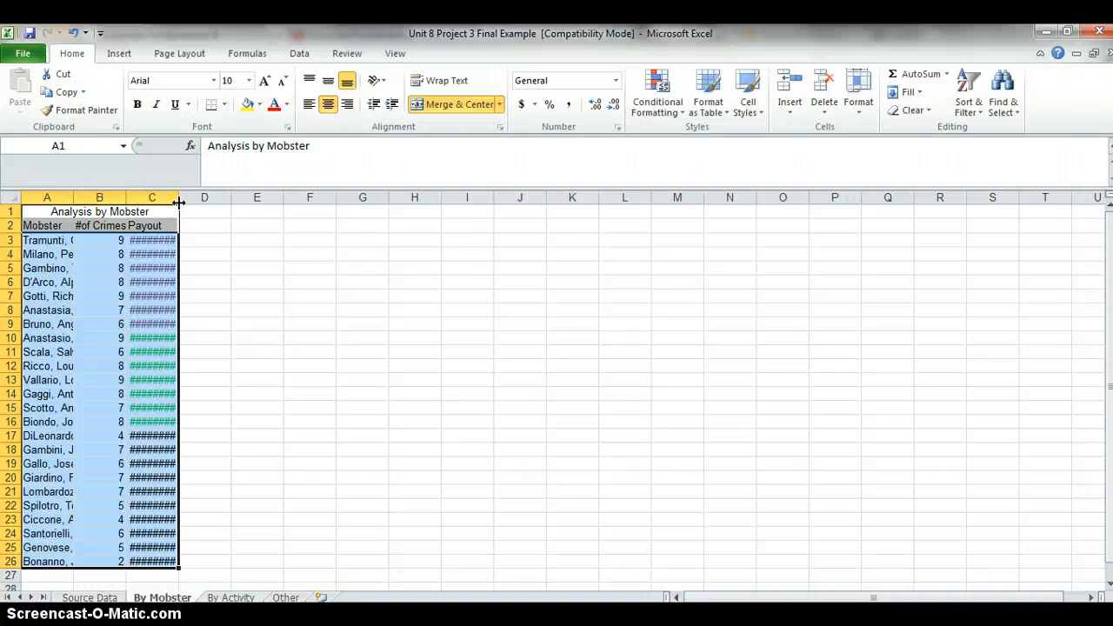
# - Widen columns C and A on the By Mobster sheet so the payouts and mobster names fit
pyautogui.moveTo(178, 202); pyautogui.dragTo(221, 207)
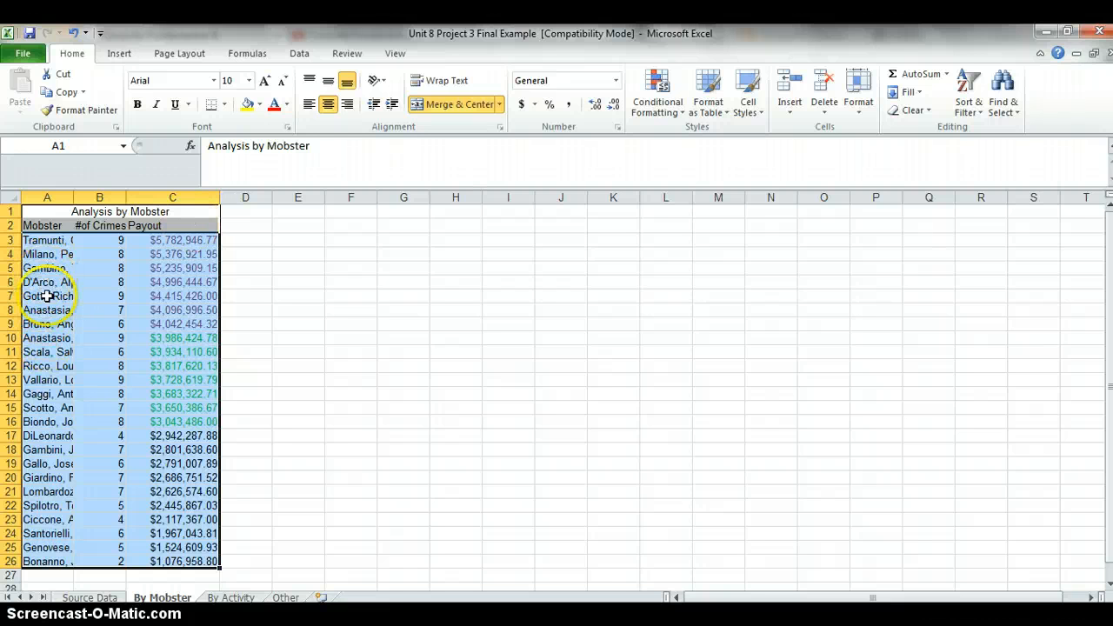
pyautogui.click(65, 213)
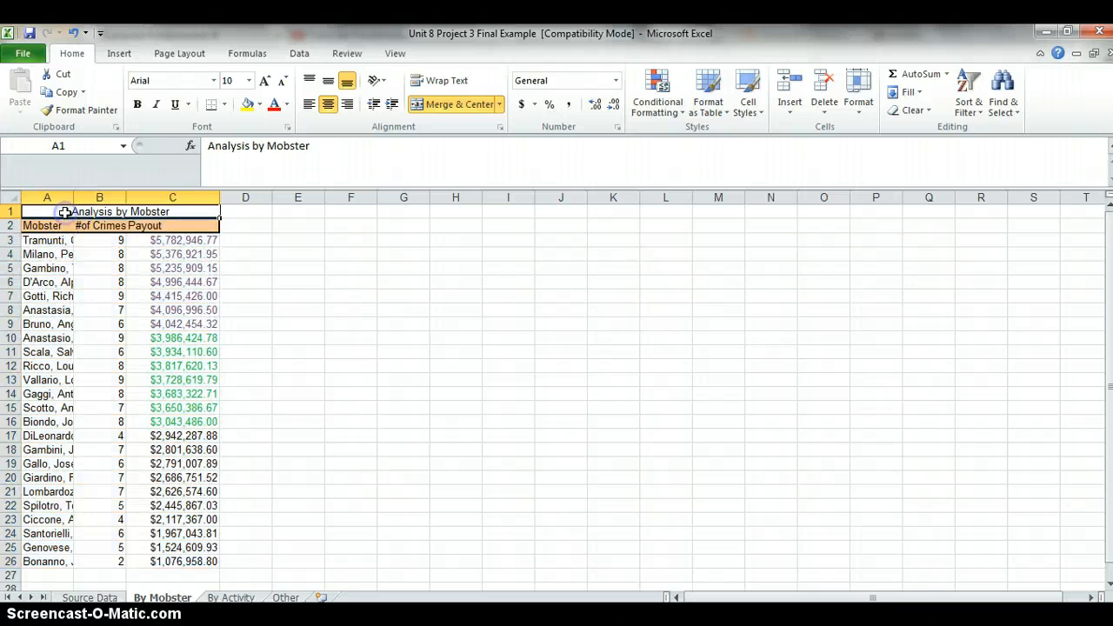
pyautogui.click(65, 244)
pyautogui.moveTo(66, 244); pyautogui.dragTo(54, 557)
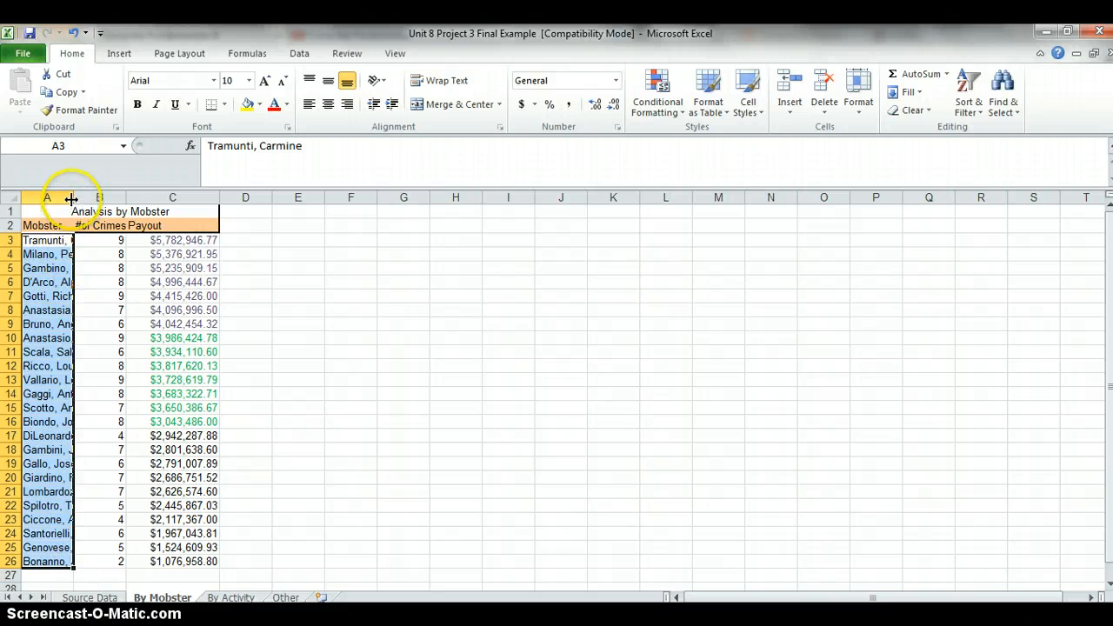
pyautogui.moveTo(71, 199); pyautogui.dragTo(149, 199)
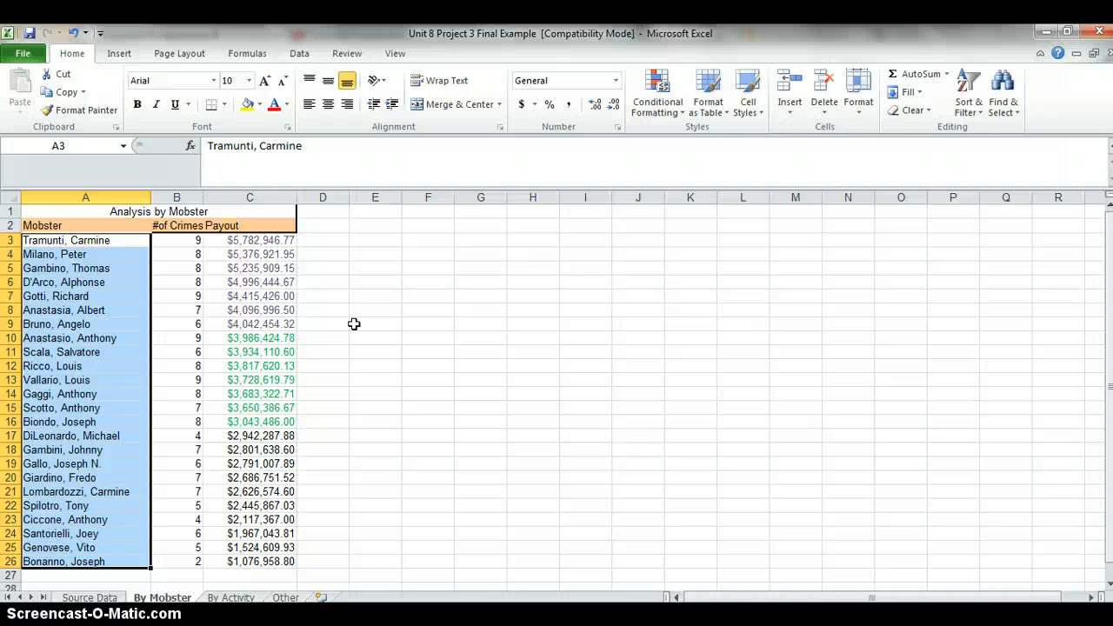
# - Move the Analysis by Crime table (J1:L12) from the Source Data sheet to cell A1 of the By Activity sheet
pyautogui.click(112, 598)
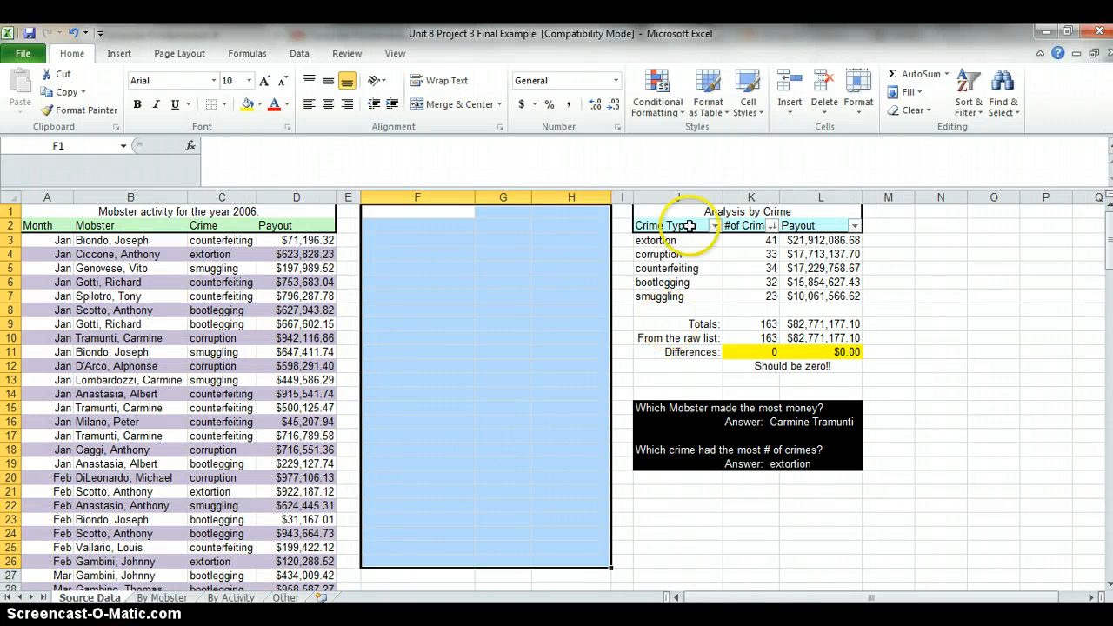
pyautogui.moveTo(703, 210); pyautogui.dragTo(749, 360)
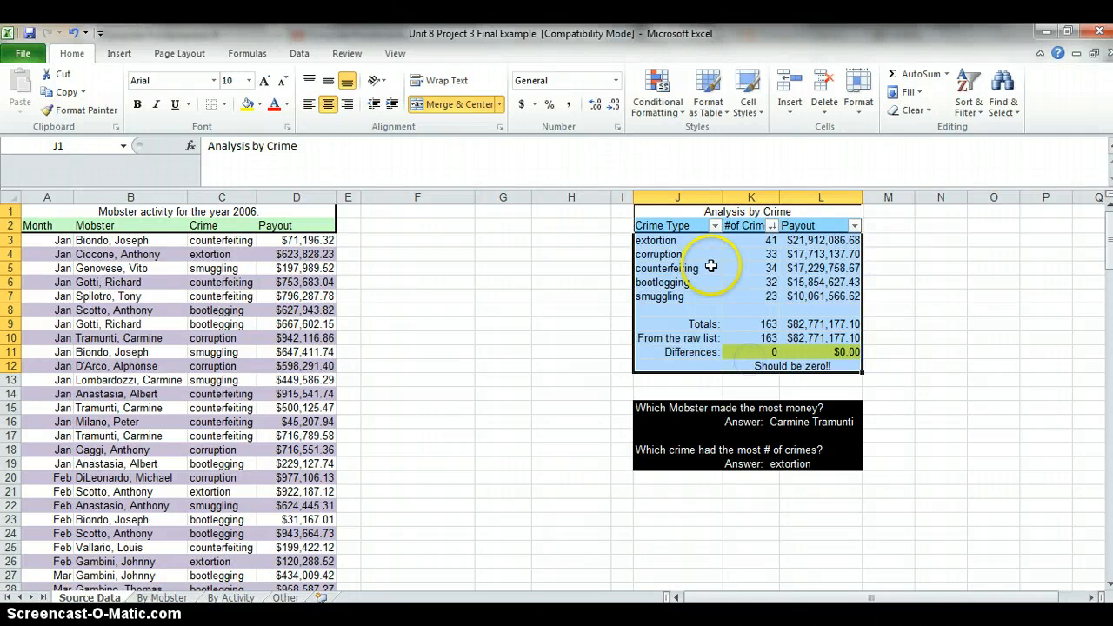
pyautogui.rightClick(711, 270)
pyautogui.click(751, 294)
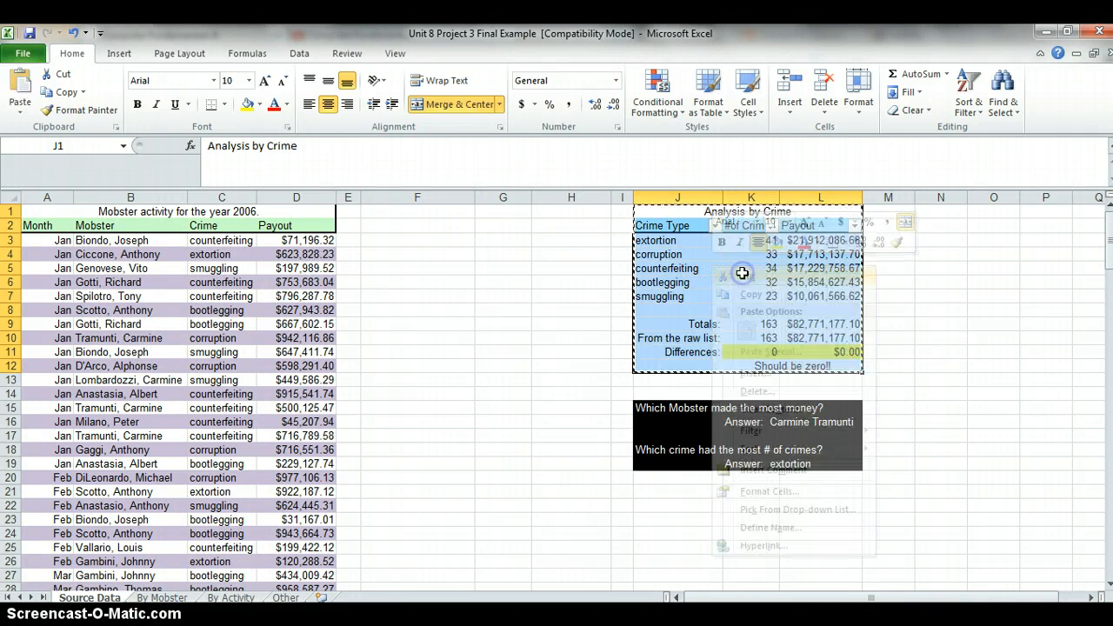
pyautogui.click(231, 597)
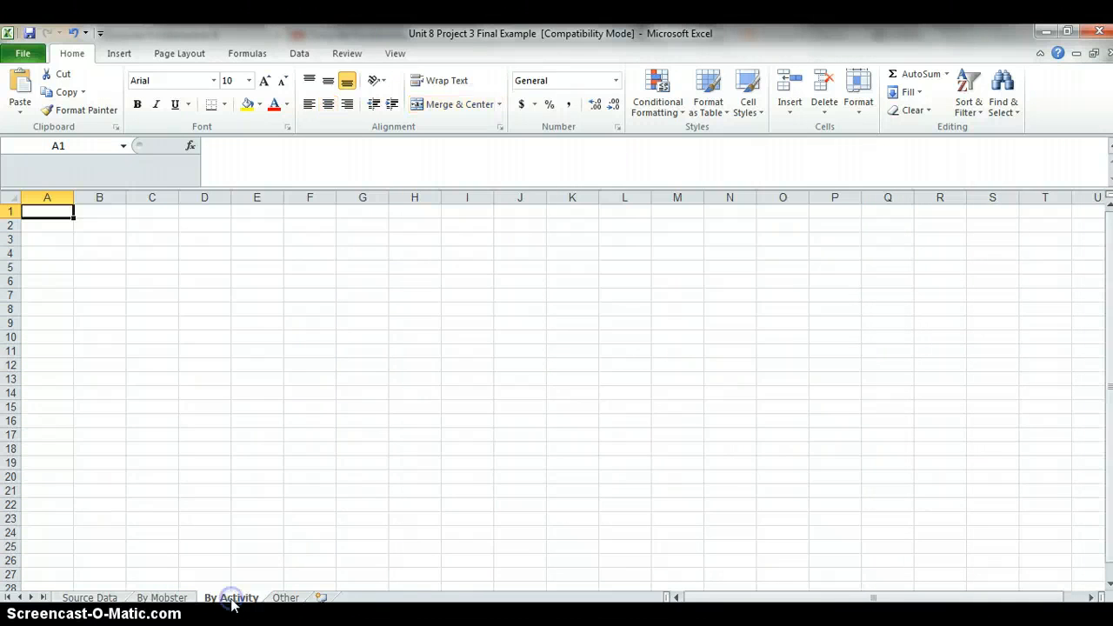
pyautogui.click(54, 212)
pyautogui.rightClick(55, 214)
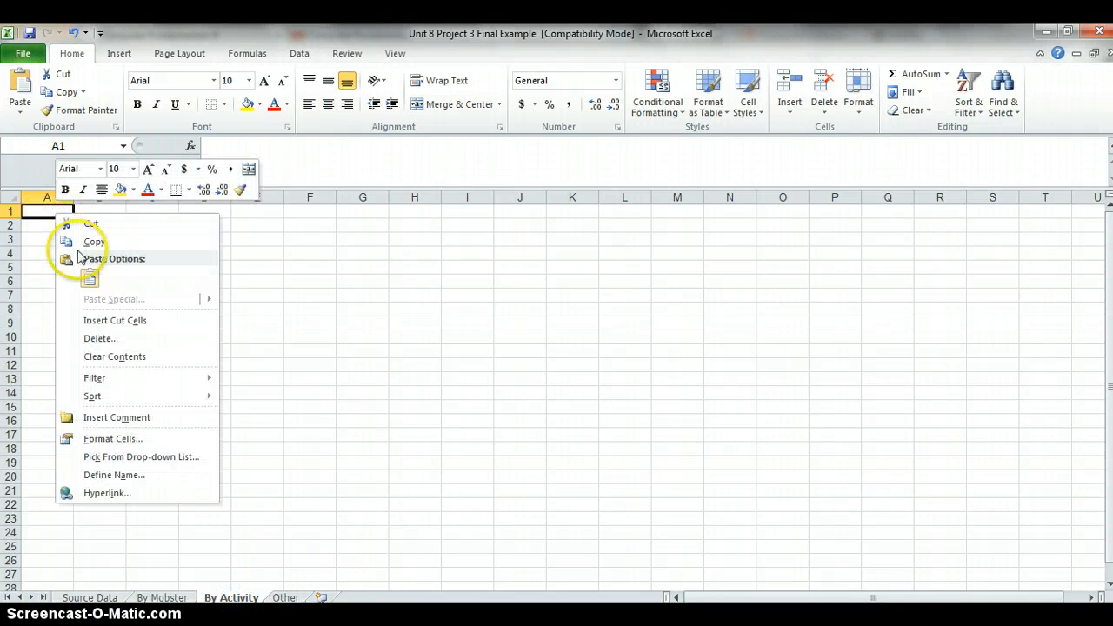
pyautogui.click(90, 277)
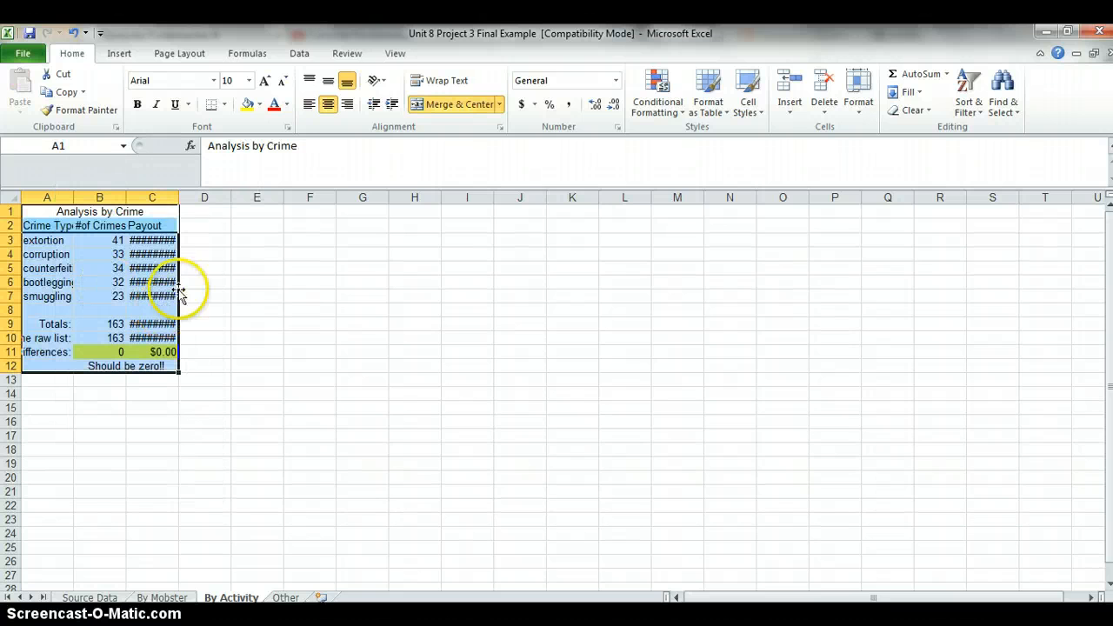
# - Widen columns C and A on the By Activity sheet so the payouts and row labels fit
pyautogui.moveTo(177, 199); pyautogui.dragTo(221, 195)
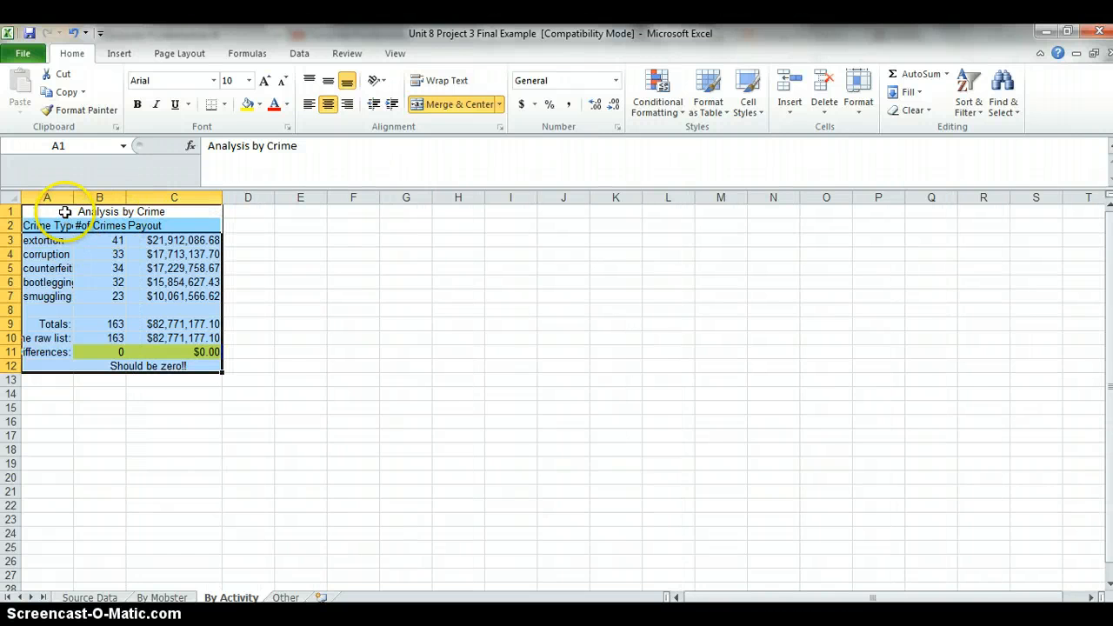
pyautogui.click(63, 241)
pyautogui.moveTo(63, 241); pyautogui.dragTo(57, 351)
pyautogui.moveTo(72, 200); pyautogui.dragTo(121, 199)
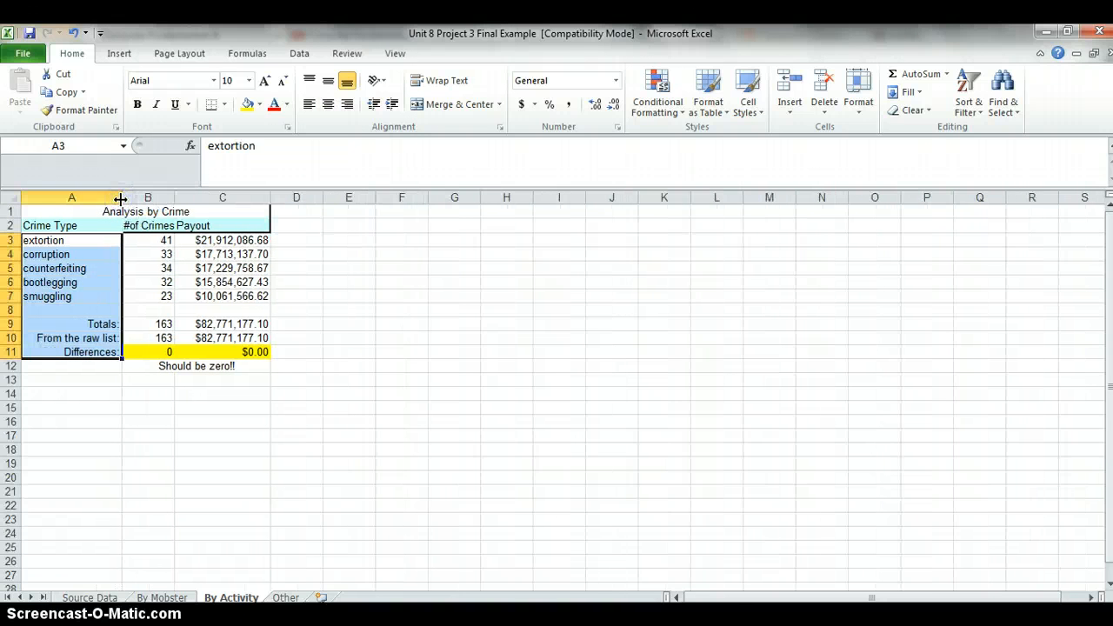
pyautogui.click(151, 460)
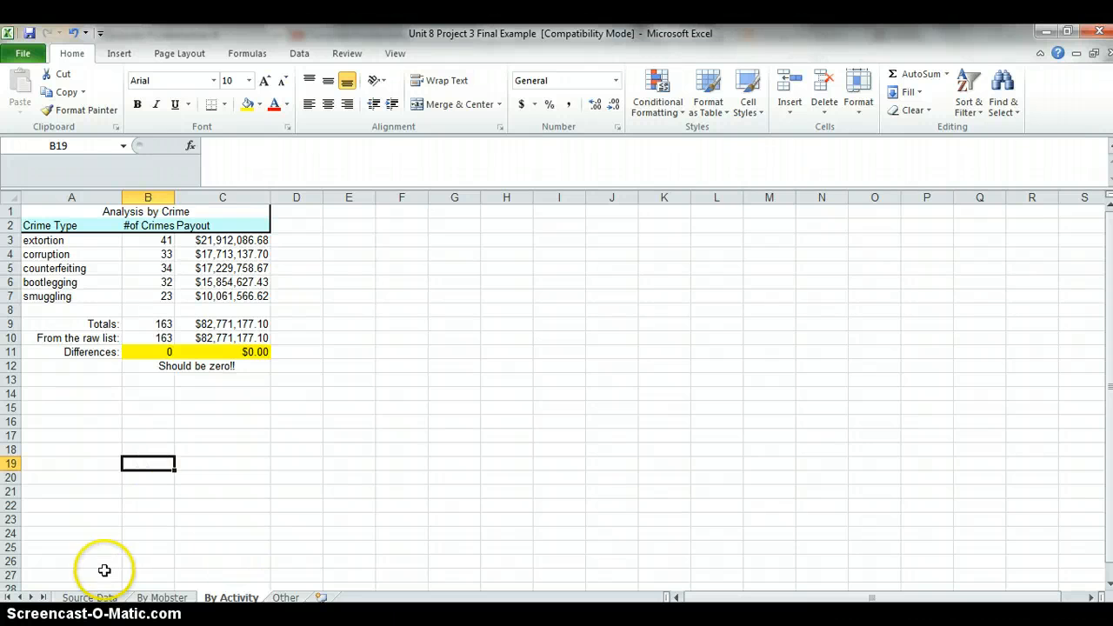
# - Move the question-and-answer block (J15:L19) from the Source Data sheet to cell A1 of the Other sheet and widen column C to fit the text
pyautogui.click(89, 597)
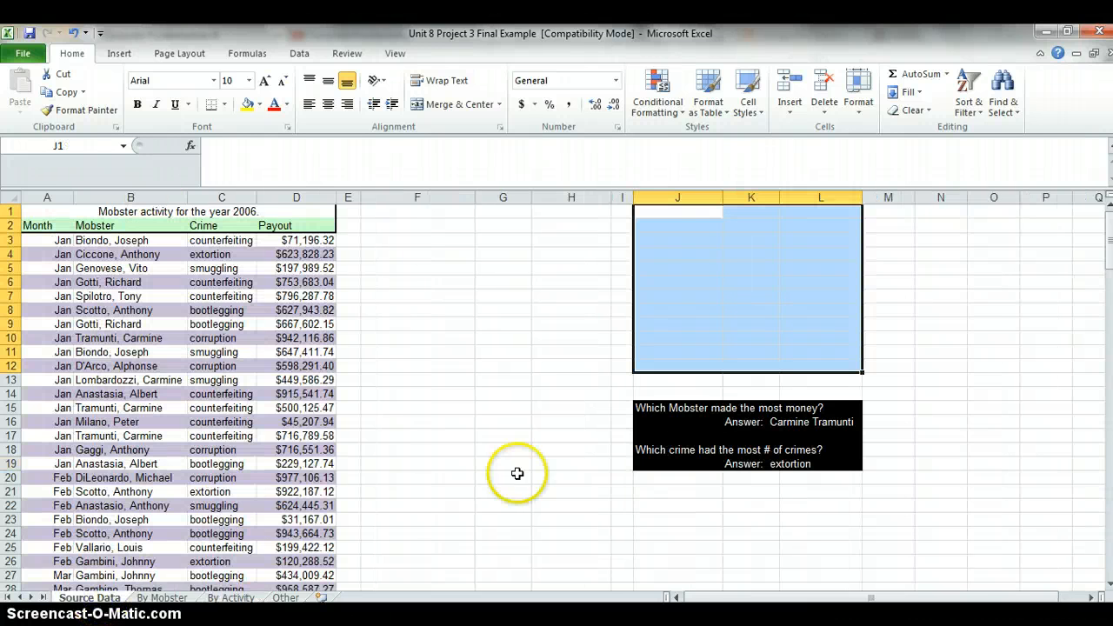
pyautogui.click(666, 411)
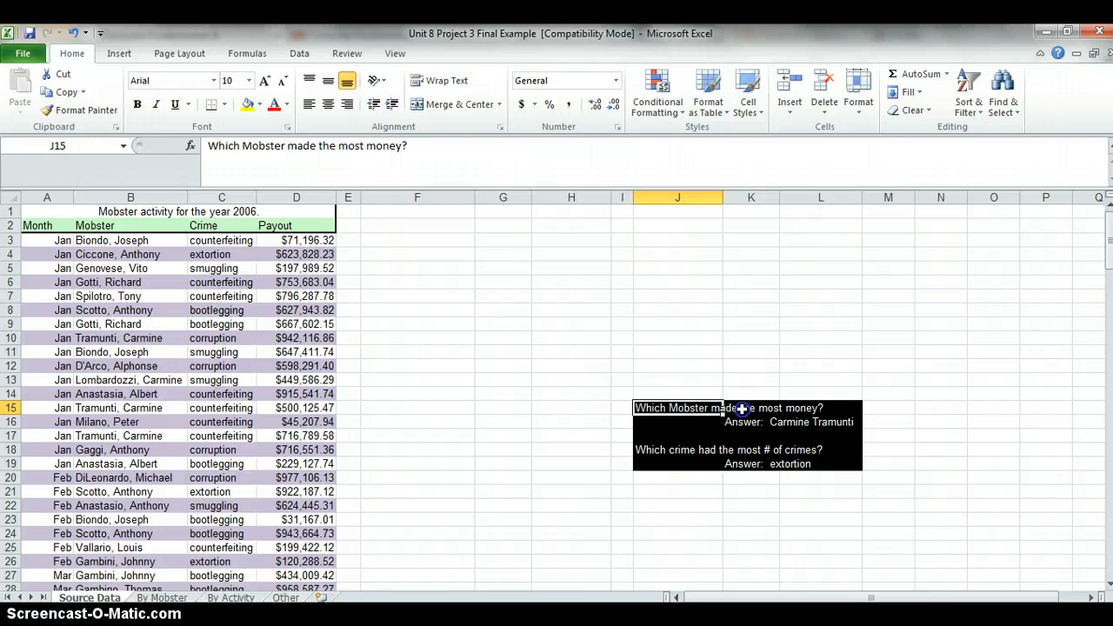
pyautogui.moveTo(742, 409); pyautogui.dragTo(820, 463)
pyautogui.rightClick(706, 446)
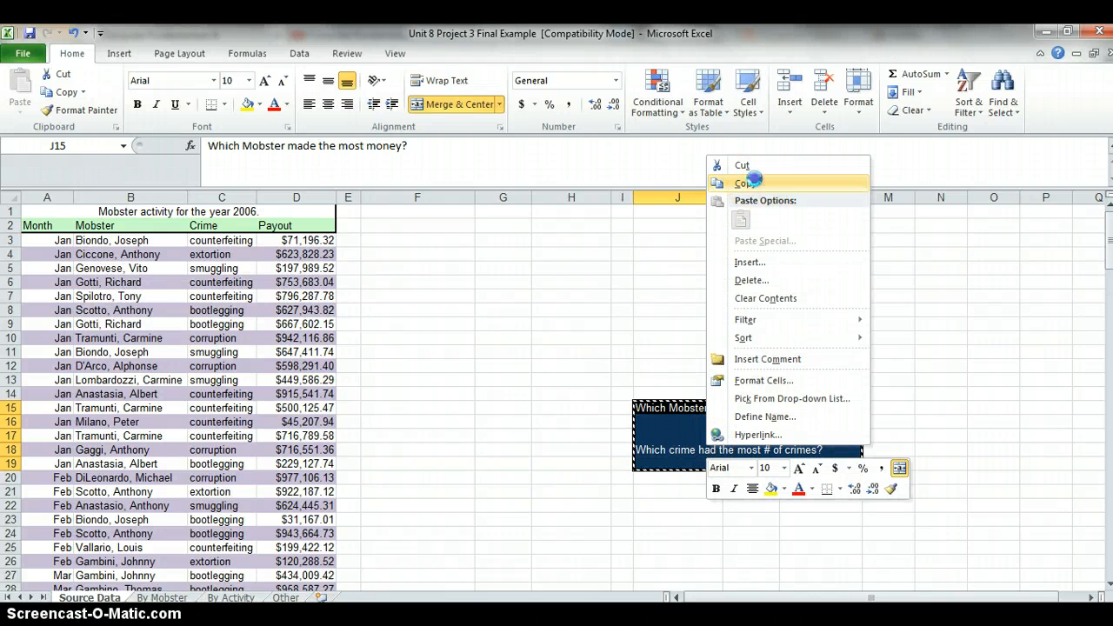
pyautogui.click(756, 184)
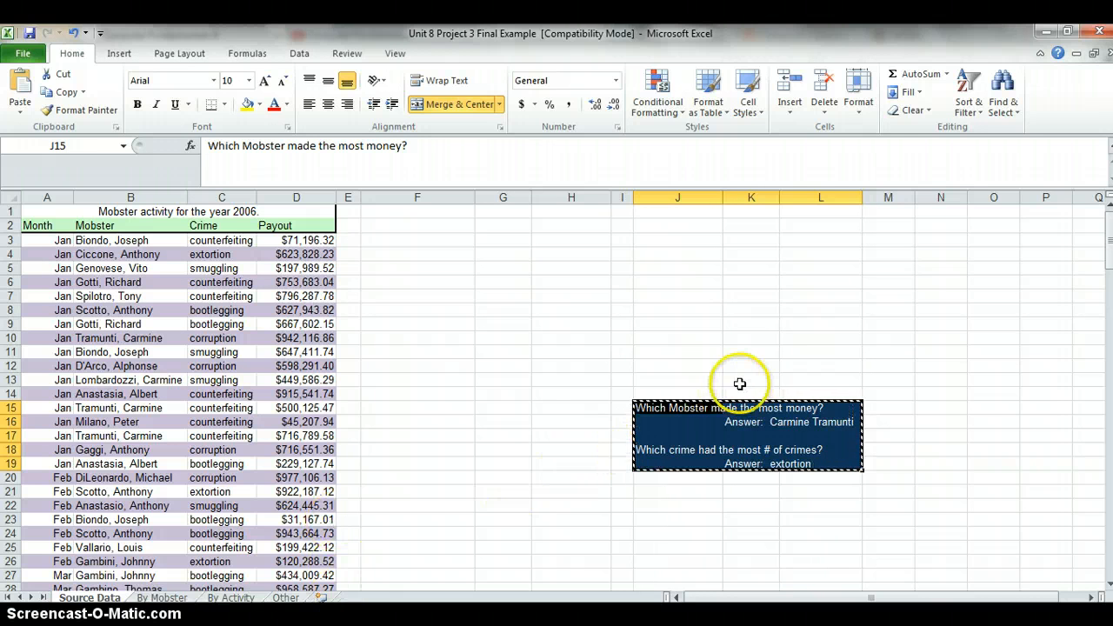
pyautogui.rightClick(738, 419)
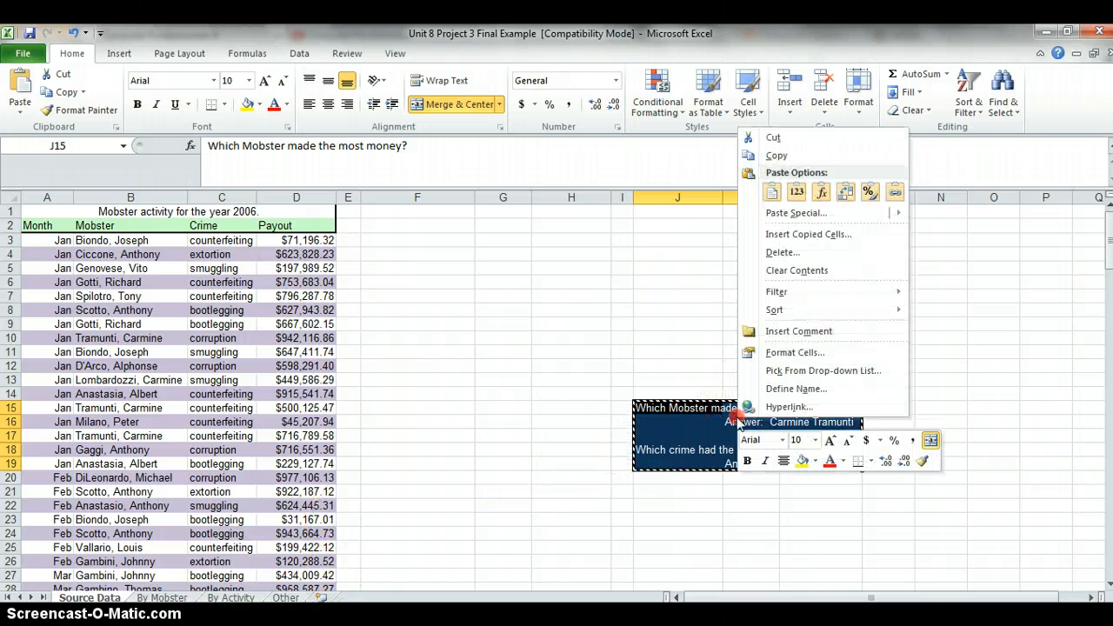
pyautogui.click(788, 137)
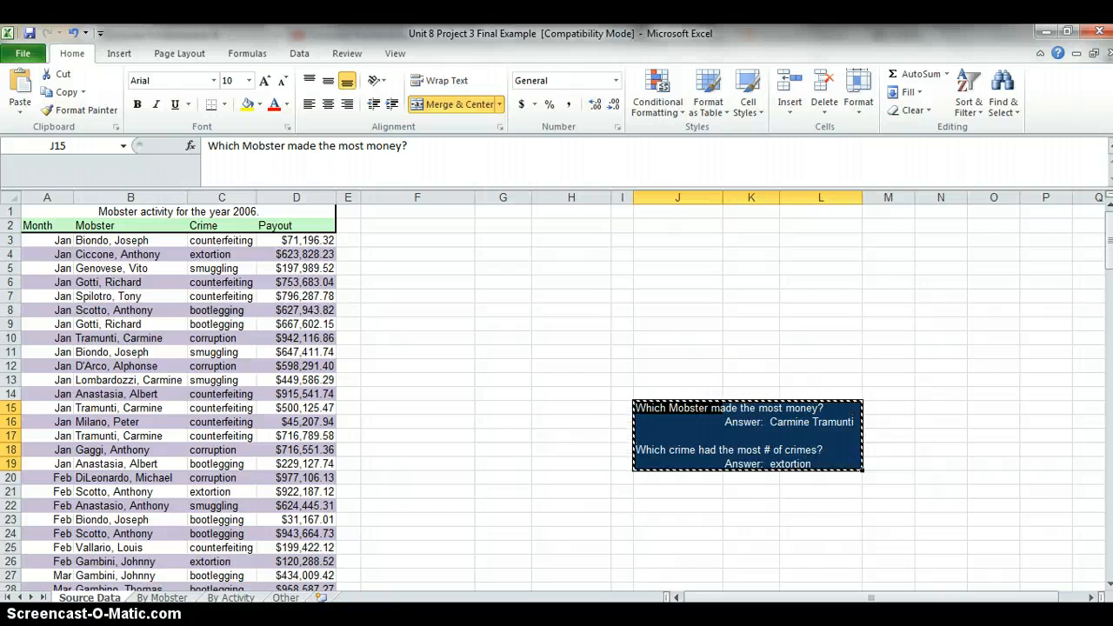
pyautogui.click(294, 600)
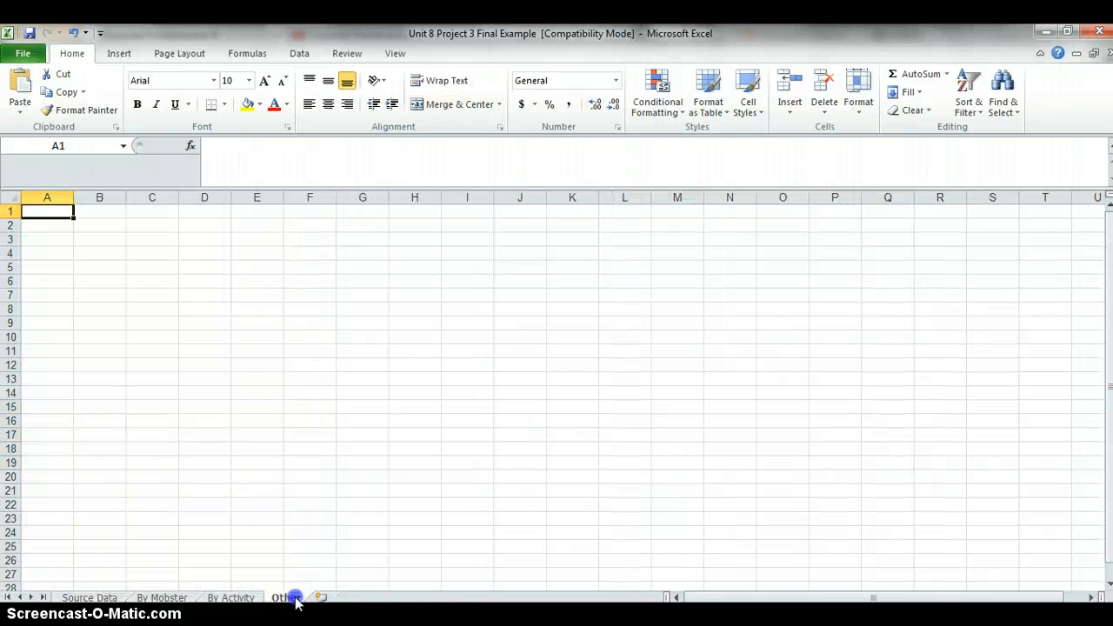
pyautogui.rightClick(64, 211)
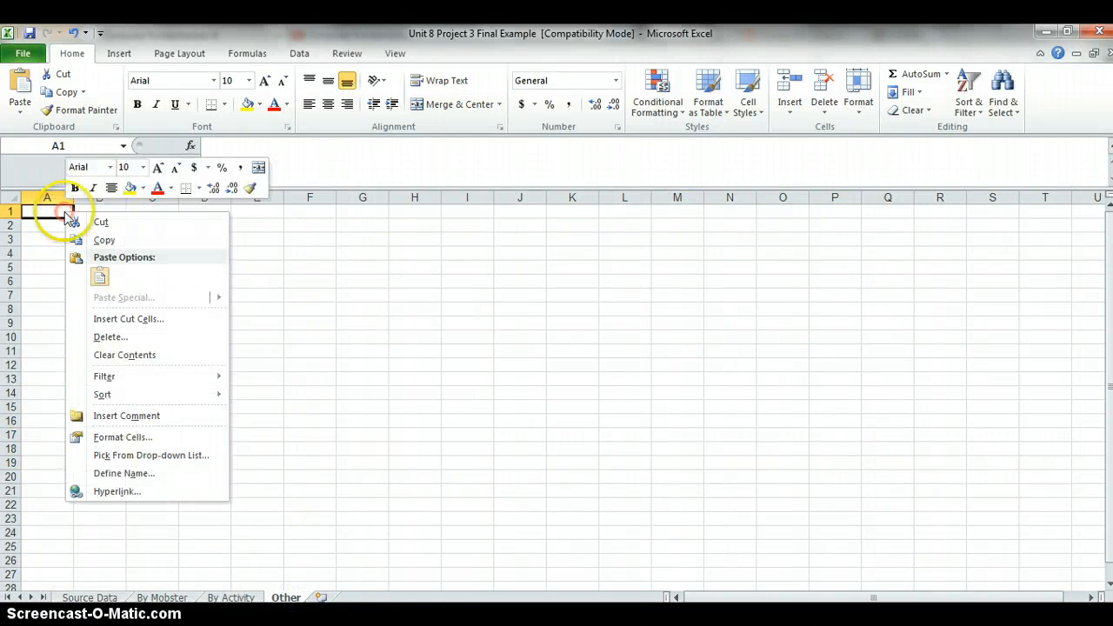
pyautogui.click(99, 275)
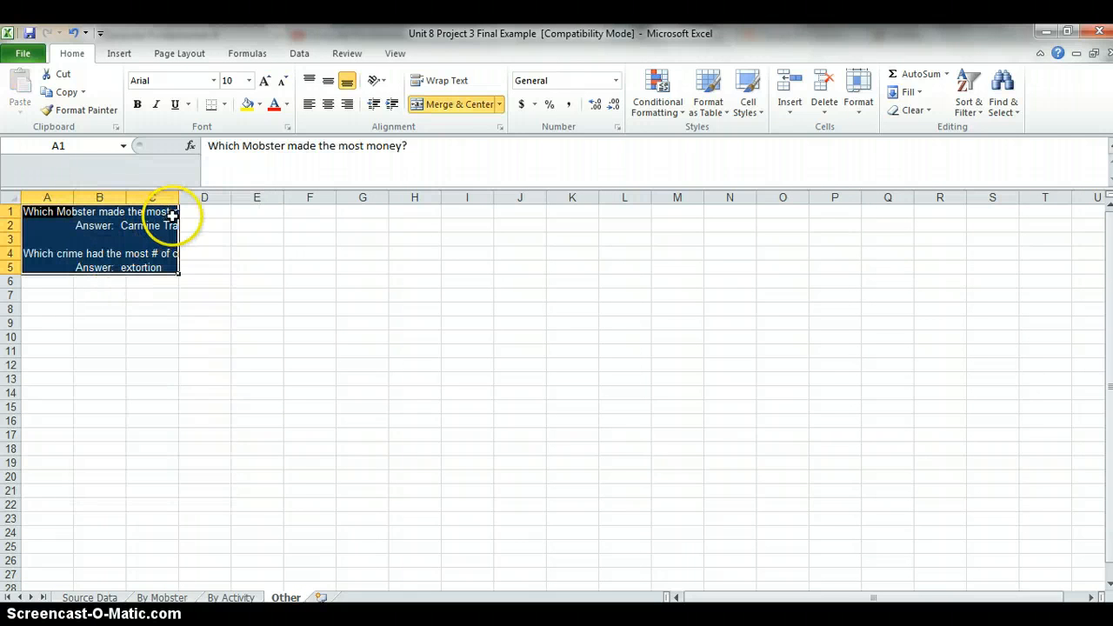
pyautogui.moveTo(179, 198); pyautogui.dragTo(291, 197)
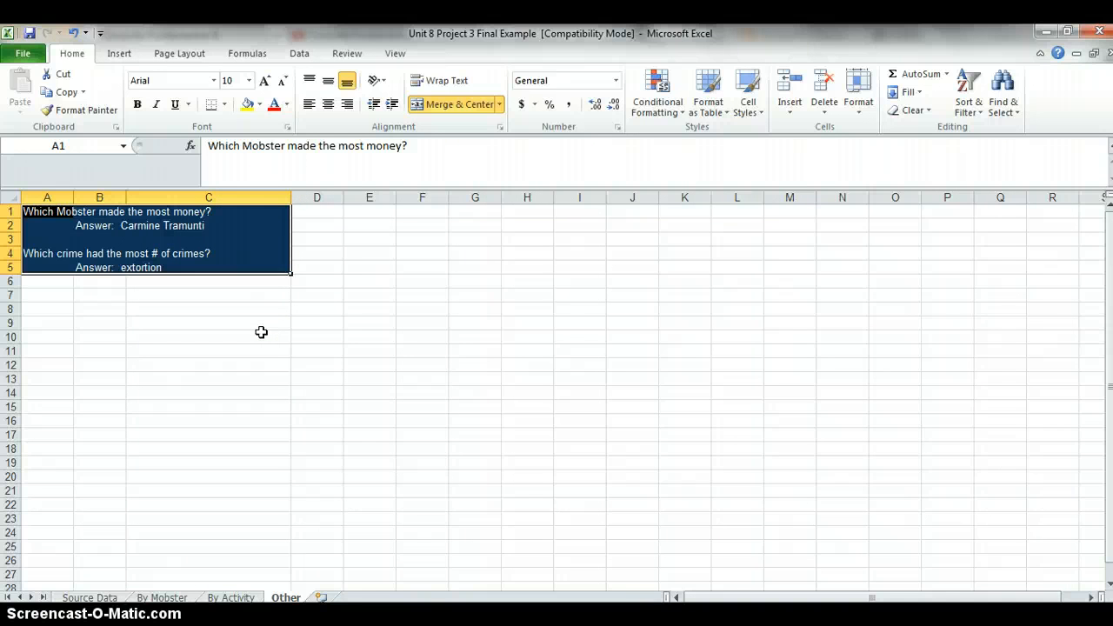
# - Review the Source Data, By Mobster, By Activity and Other sheets in turn to check the reorganised workbook
pyautogui.click(106, 598)
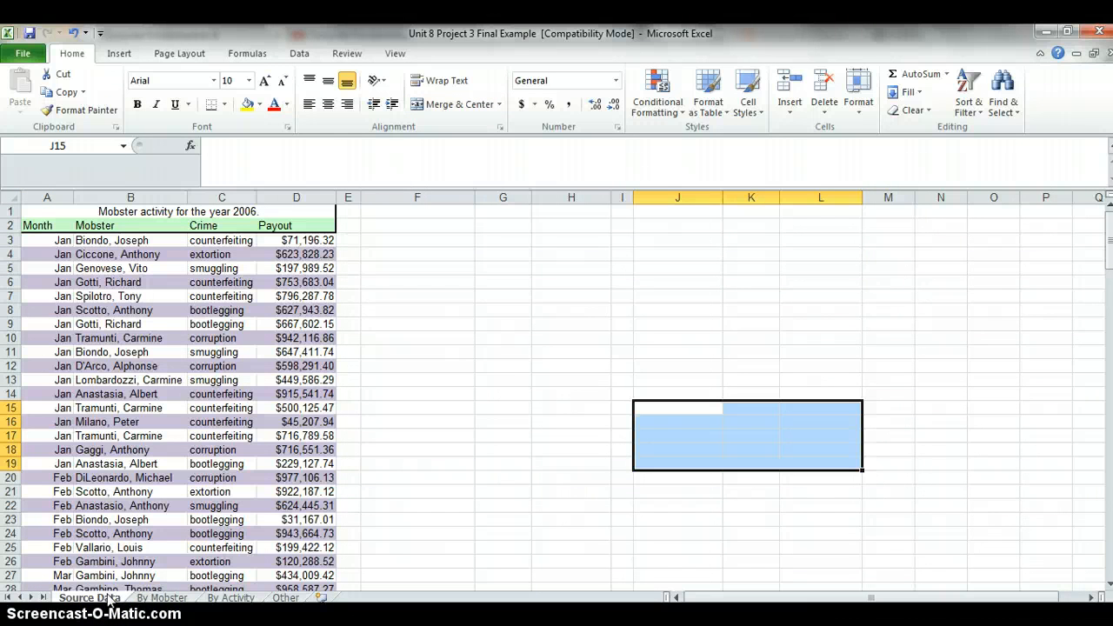
pyautogui.click(165, 598)
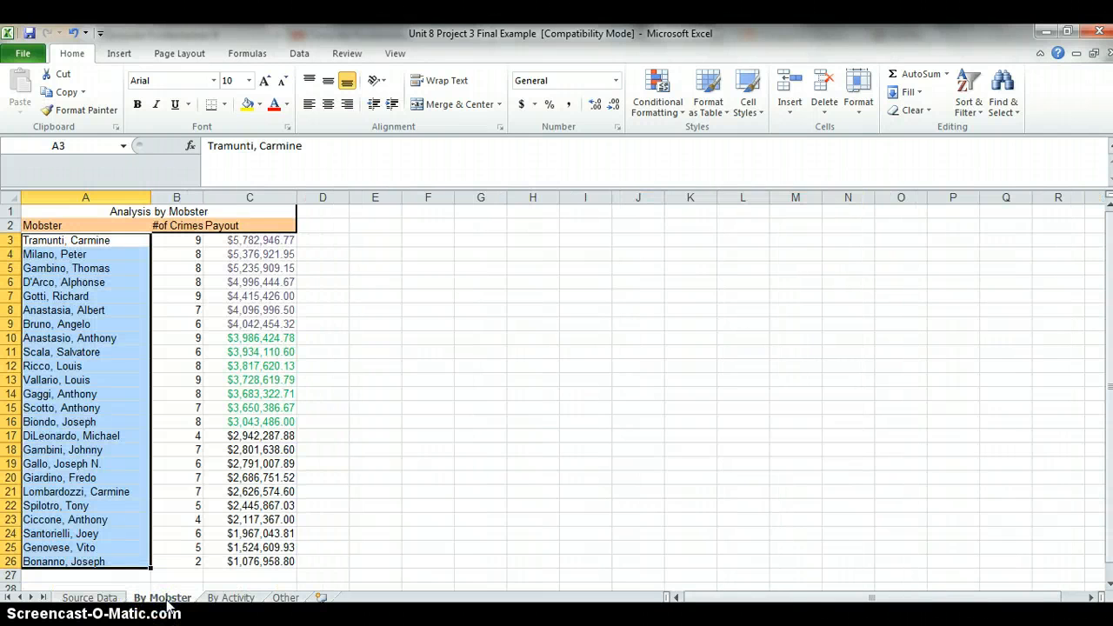
pyautogui.click(219, 599)
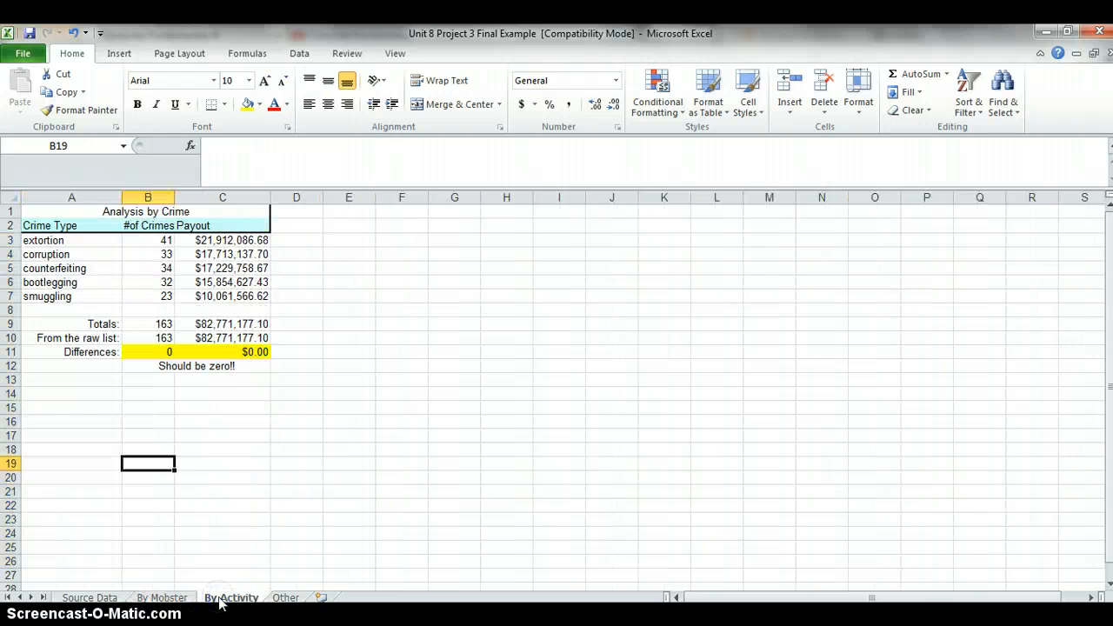
pyautogui.click(284, 598)
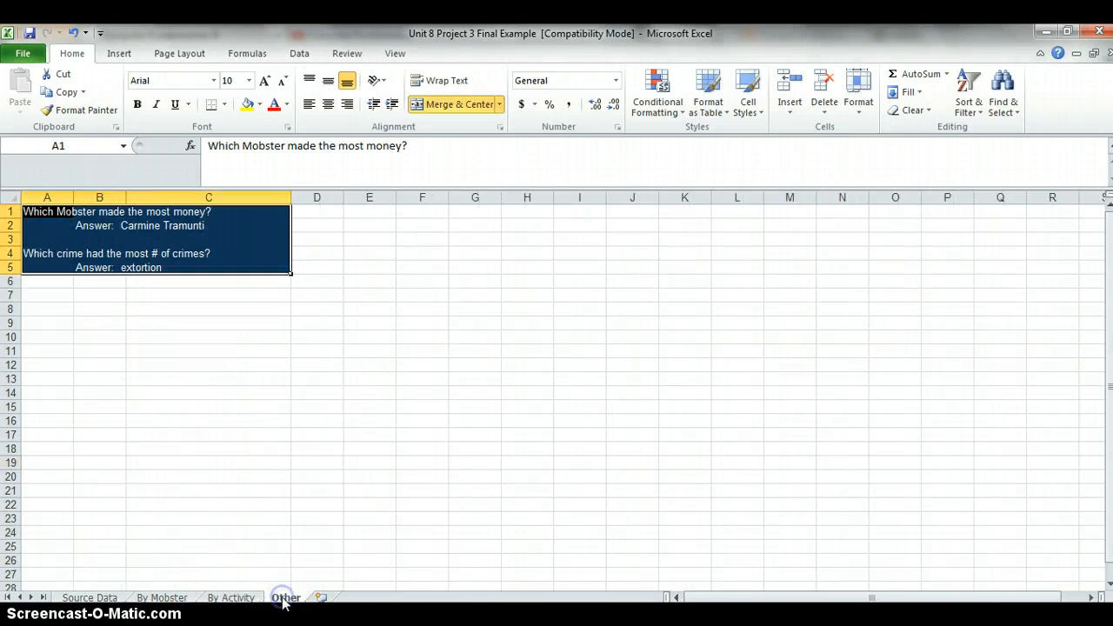